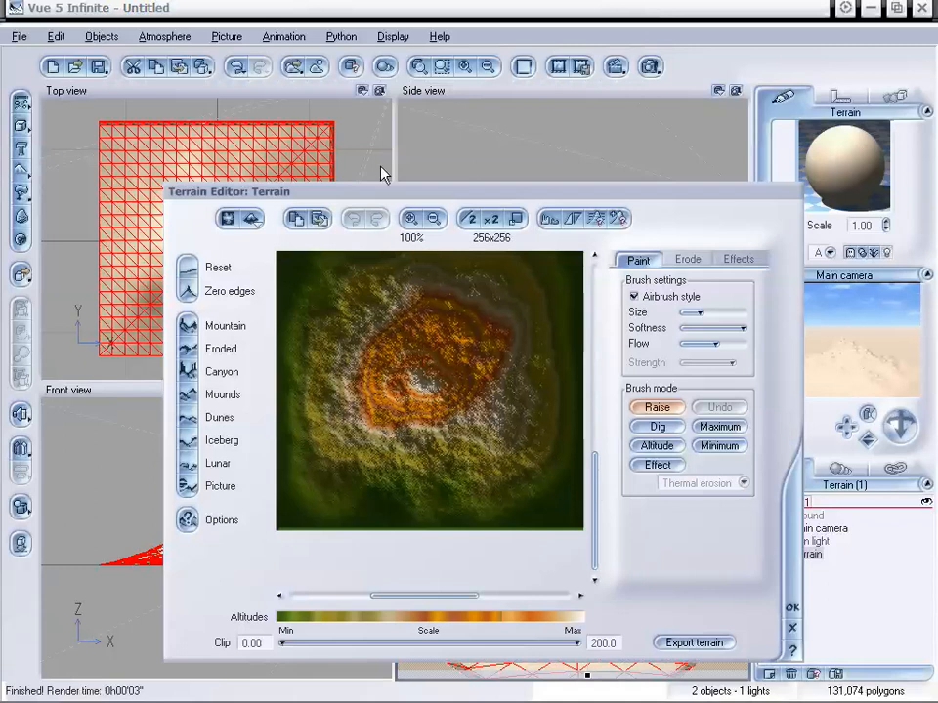
Show the terrain as a 3D preview in the Terrain Editor and view it from above at an angle.
left_click_drag(384, 196, 376, 141)
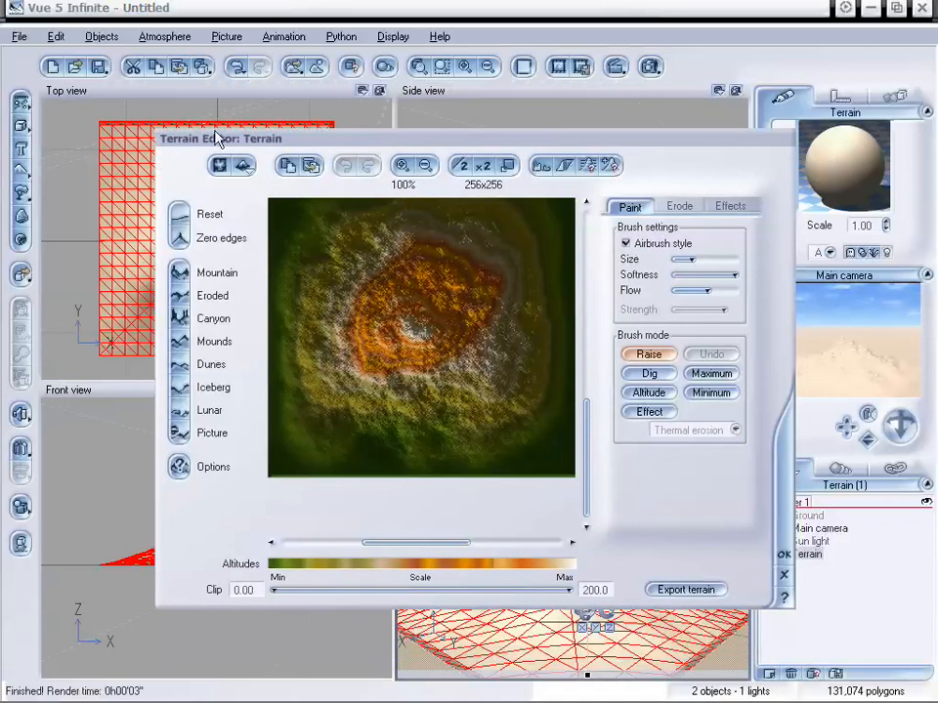
left_click(219, 165)
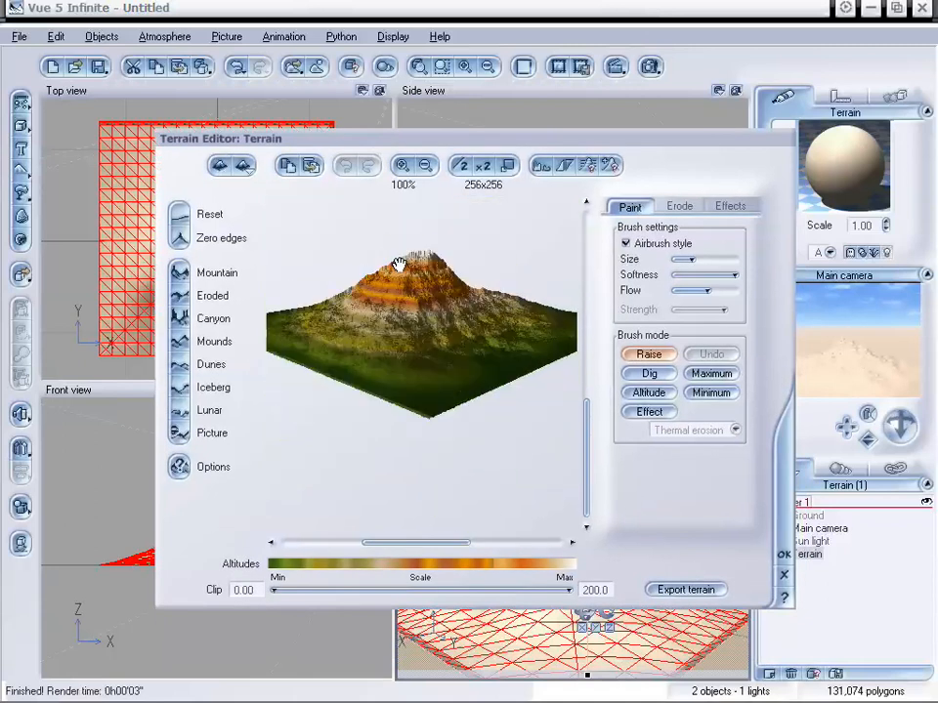
left_click_drag(399, 264, 555, 352)
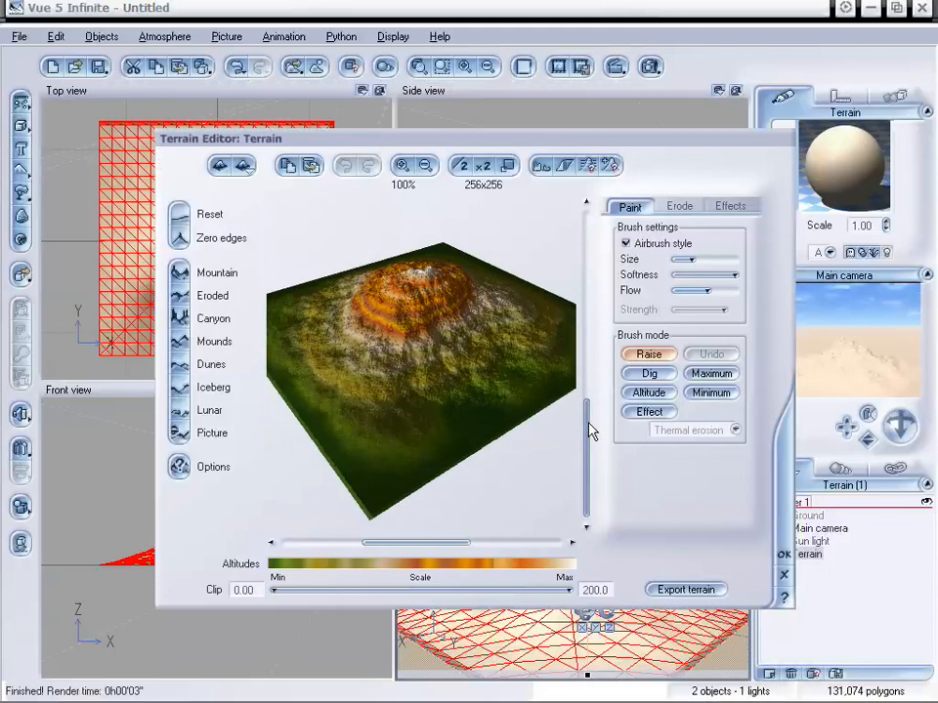
Open the Fractal Terrain Options and place the dialog clear of the terrain preview.
left_click(180, 470)
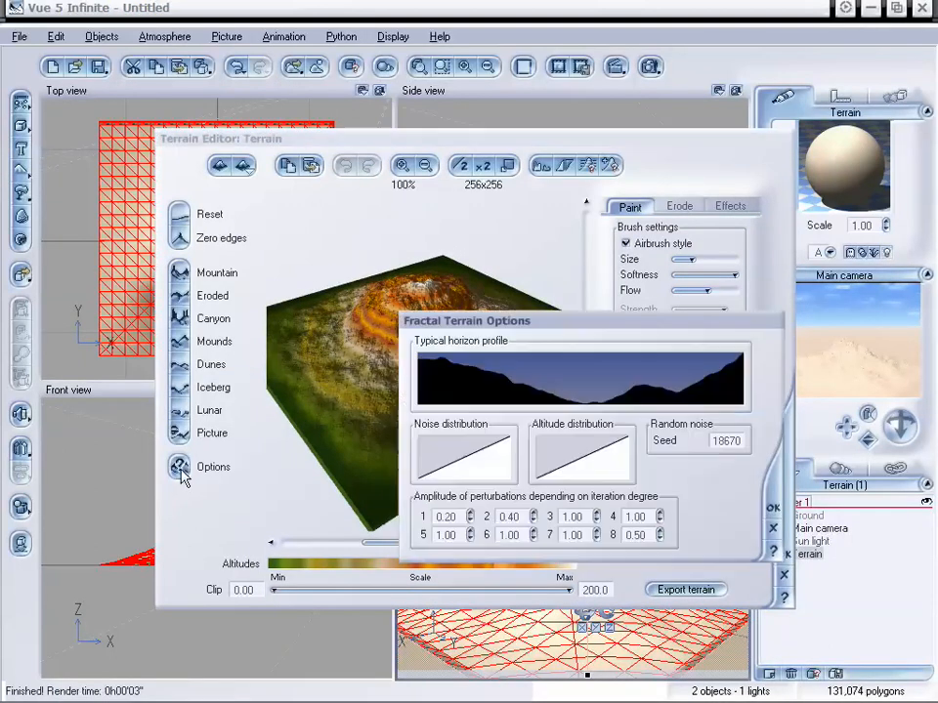
mouse_move(545, 323)
left_mouse_down()
mouse_move(540, 299)
mouse_move(640, 98)
left_mouse_up()
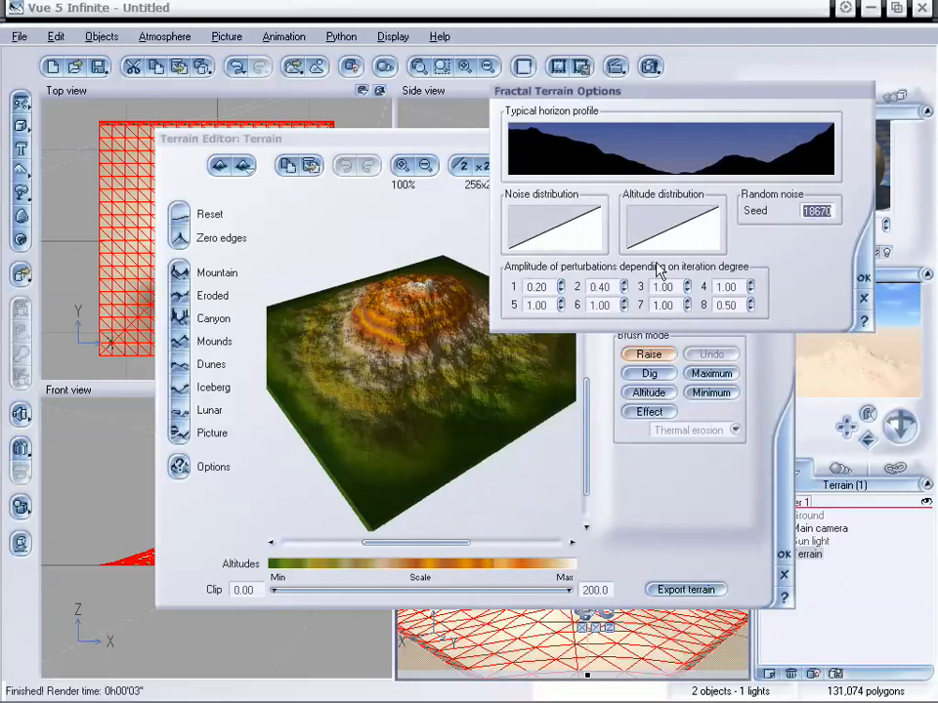
left_click_drag(586, 274, 662, 276)
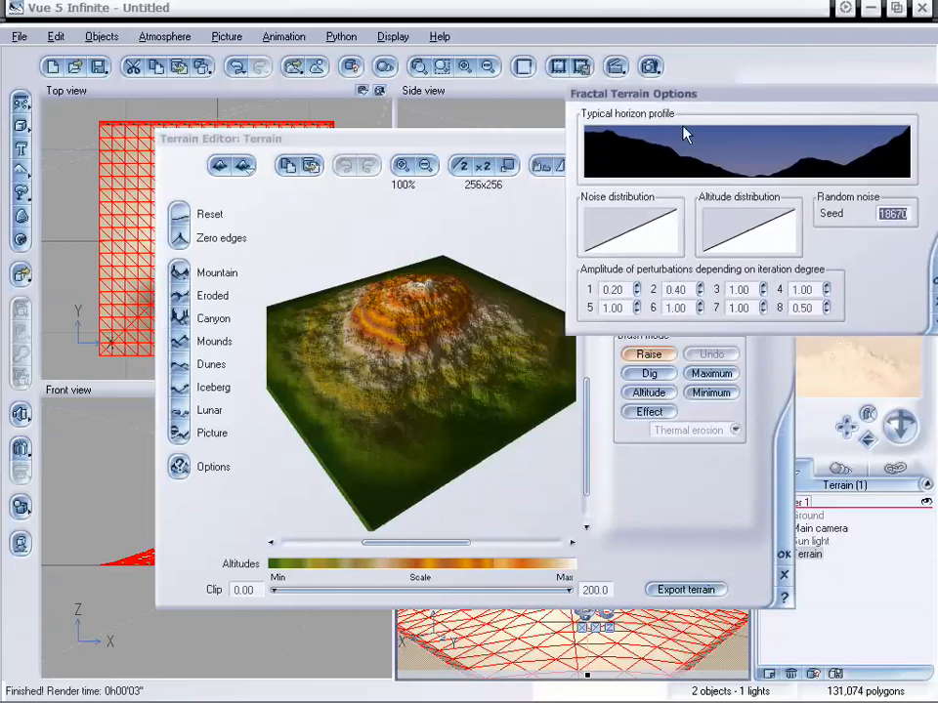
left_click_drag(699, 104, 652, 101)
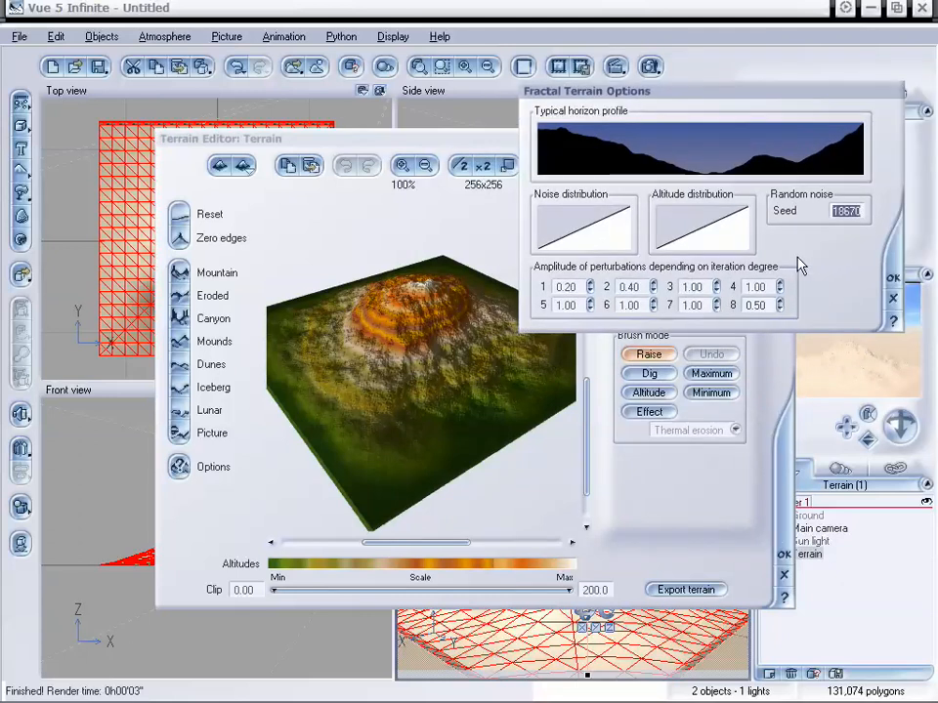
left_click_drag(782, 102, 762, 120)
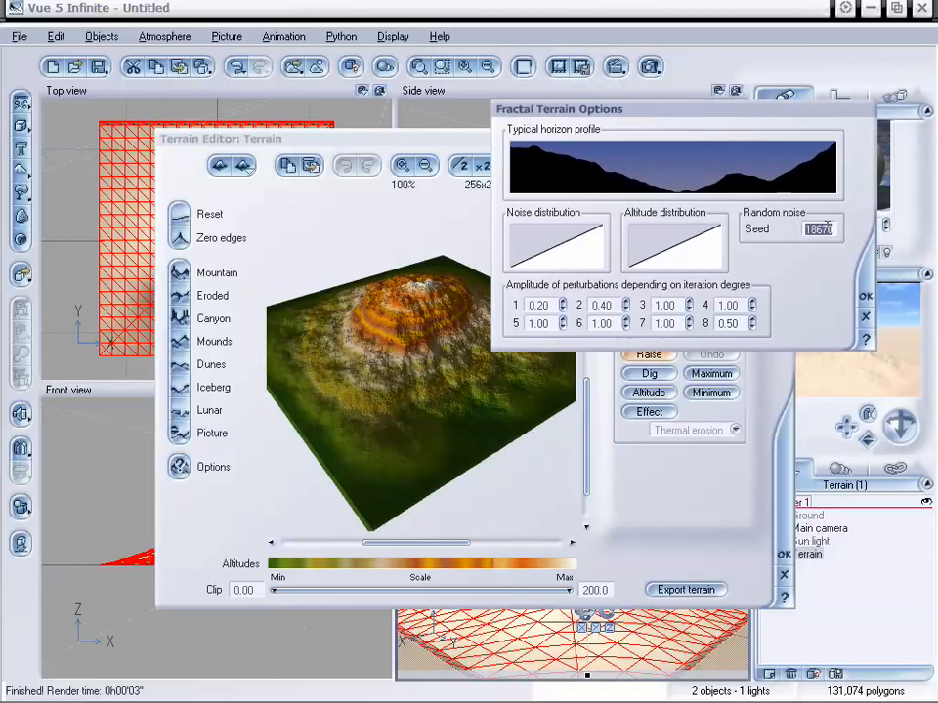
Try random noise seed 12546 and further numbers on the horizon profile, and empty the seed value.
type("12546")
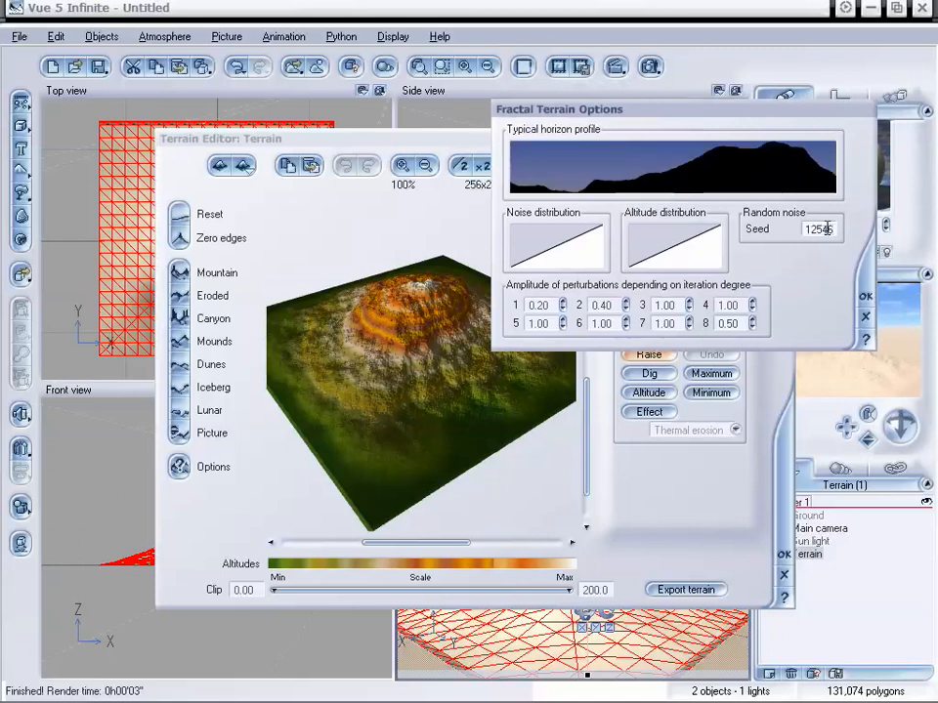
type("98725")
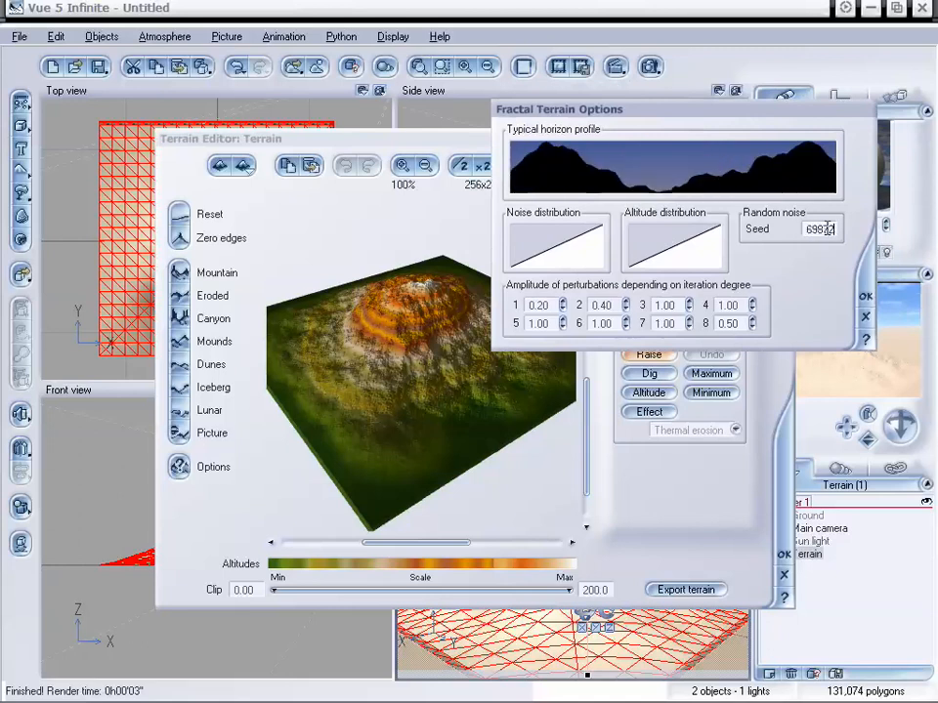
key("BackSpace")
key("BackSpace")
key("BackSpace")
key("BackSpace")
key("BackSpace")
key("BackSpace")
key("BackSpace")
key("BackSpace")
key("BackSpace")
key("BackSpace")
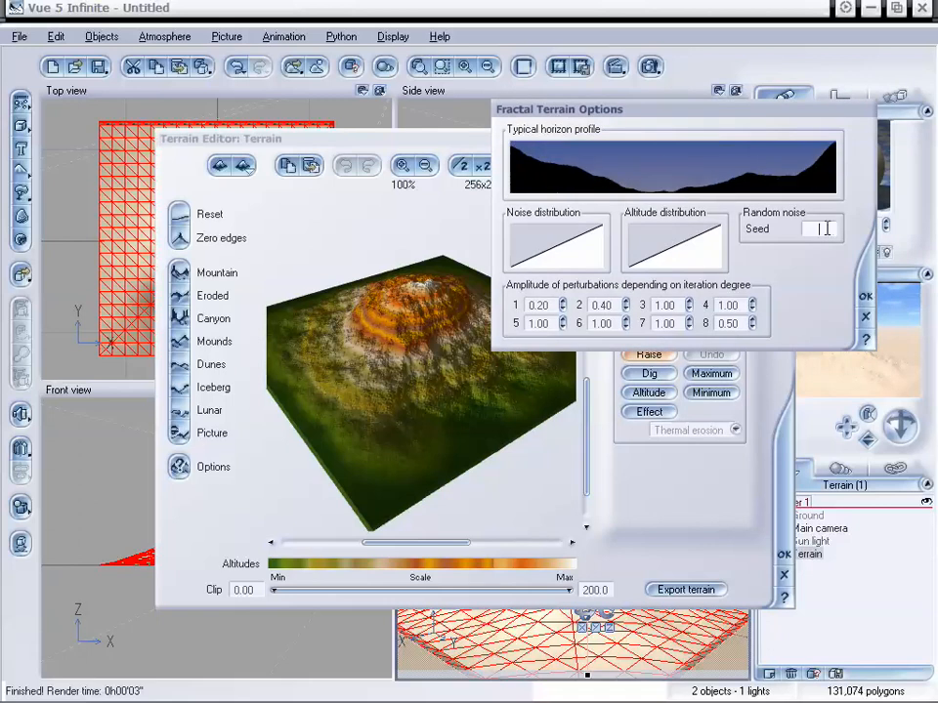
Try the random noise seeds 362 and 236 on the horizon profile, clearing the value after each.
type("362")
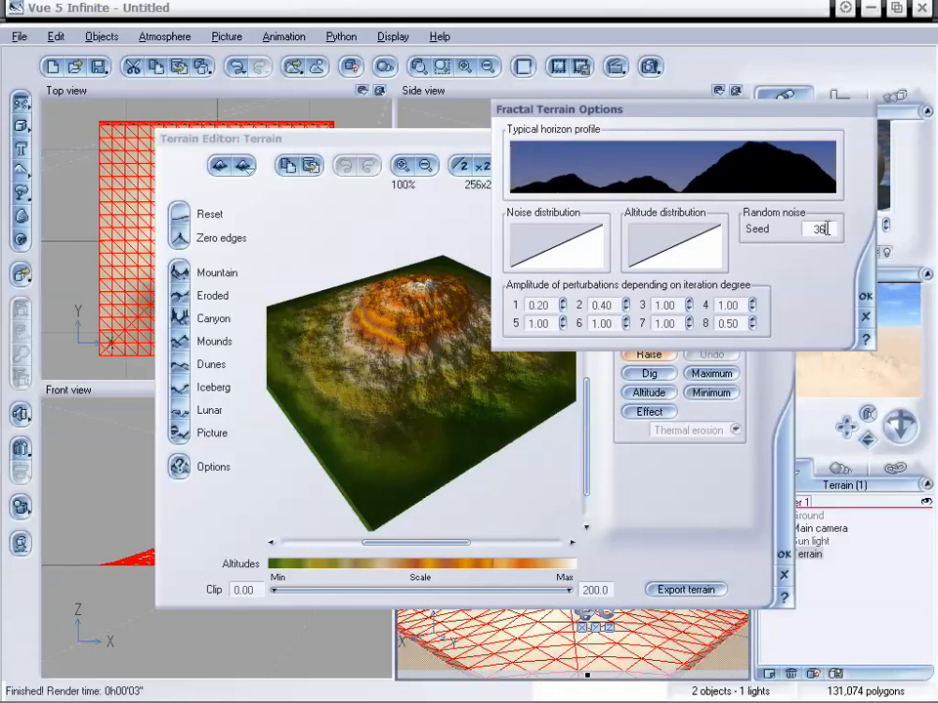
key("BackSpace")
key("BackSpace")
key("BackSpace")
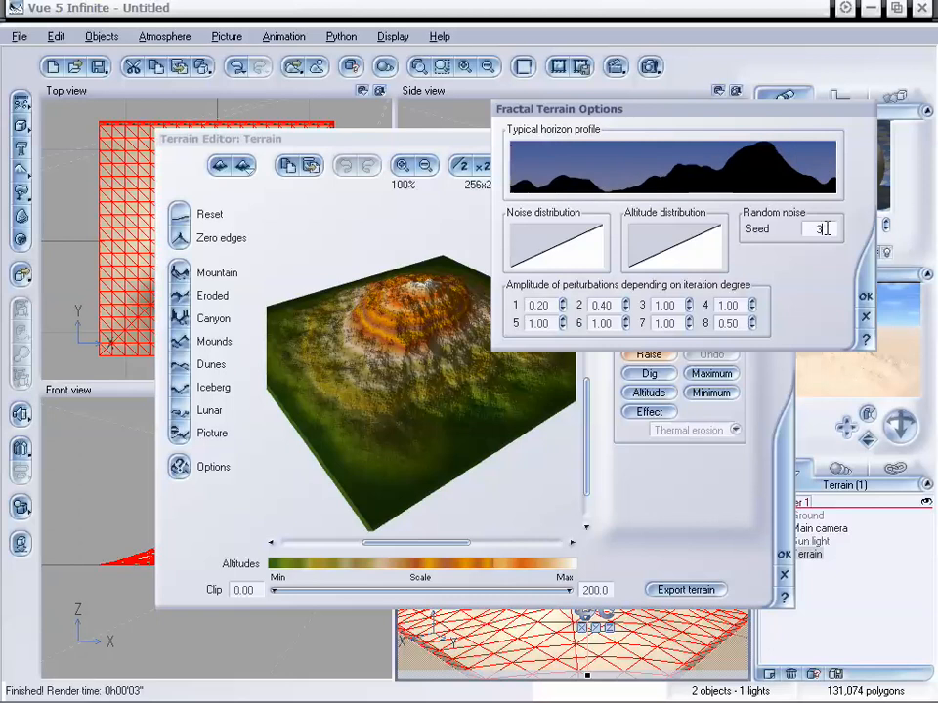
type("236")
key("BackSpace")
key("BackSpace")
key("BackSpace")
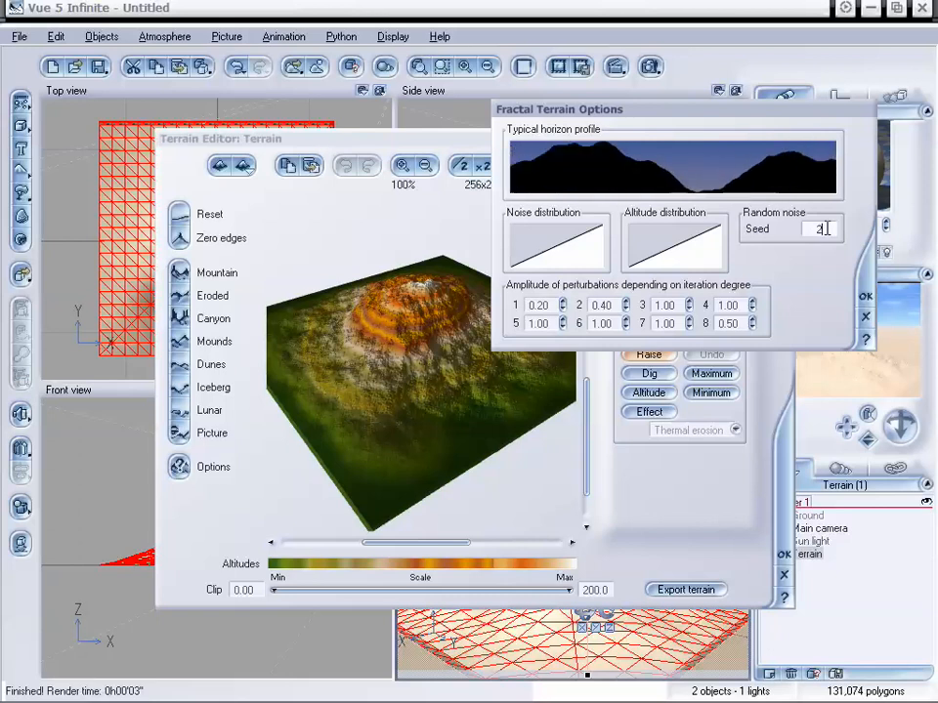
type("362")
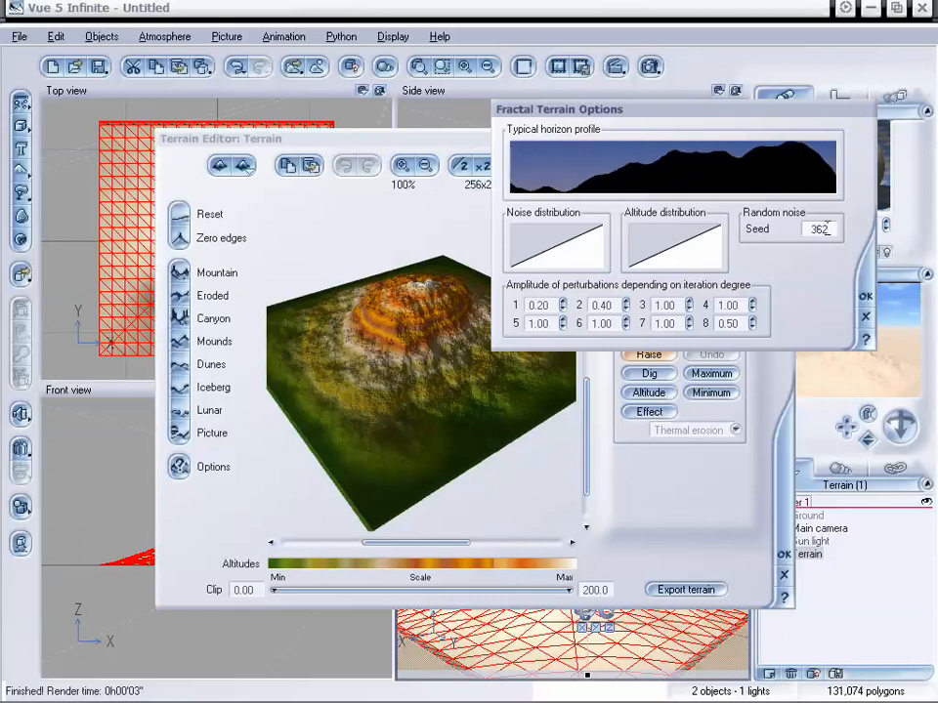
key("BackSpace")
key("BackSpace")
key("BackSpace")
Set the random noise seed to 47774 and apply it to regenerate the terrain.
type("558")
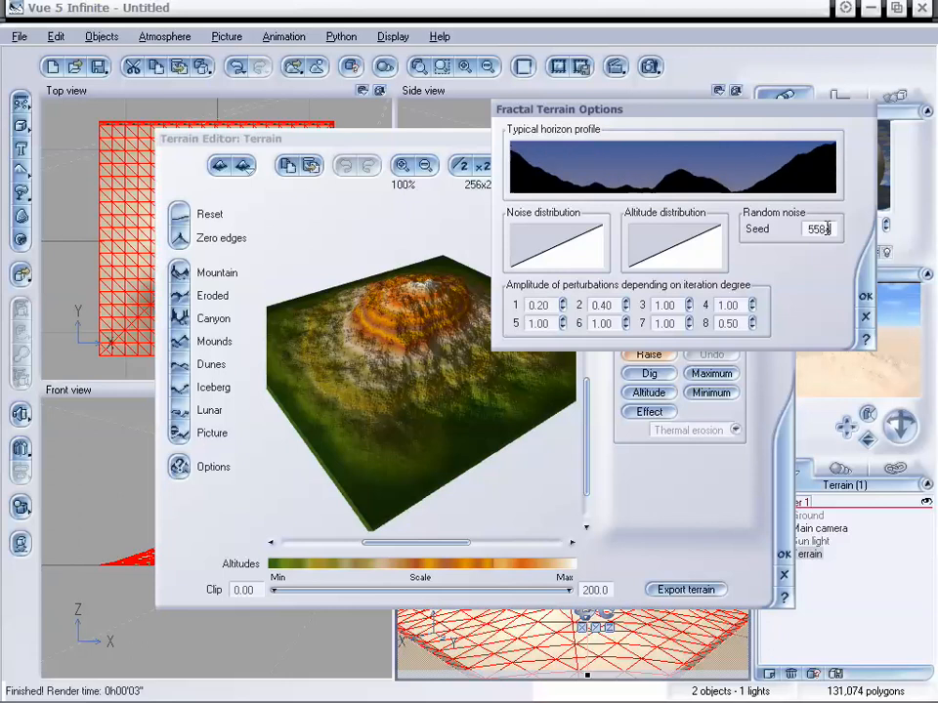
type("471125")
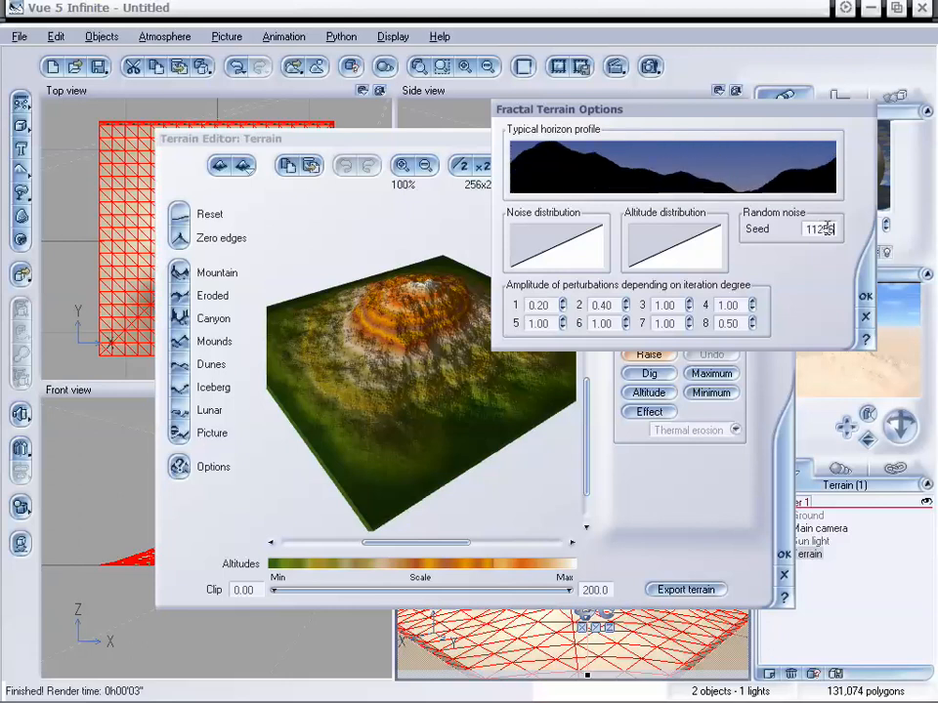
type("698854737")
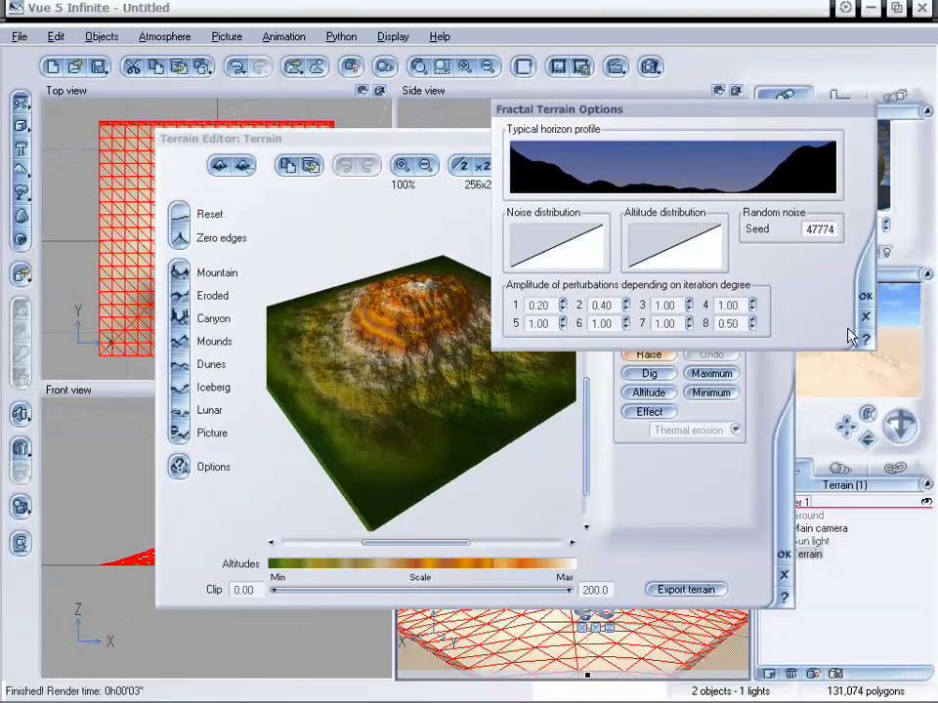
left_click(863, 297)
mouse_move(456, 361)
right_mouse_down()
mouse_move(448, 381)
mouse_move(422, 391)
mouse_move(414, 360)
mouse_move(425, 377)
mouse_move(427, 369)
mouse_move(464, 364)
right_mouse_up()
Reopen the Fractal Terrain Options, set the random noise seed to 15 and regenerate the terrain.
left_click(179, 468)
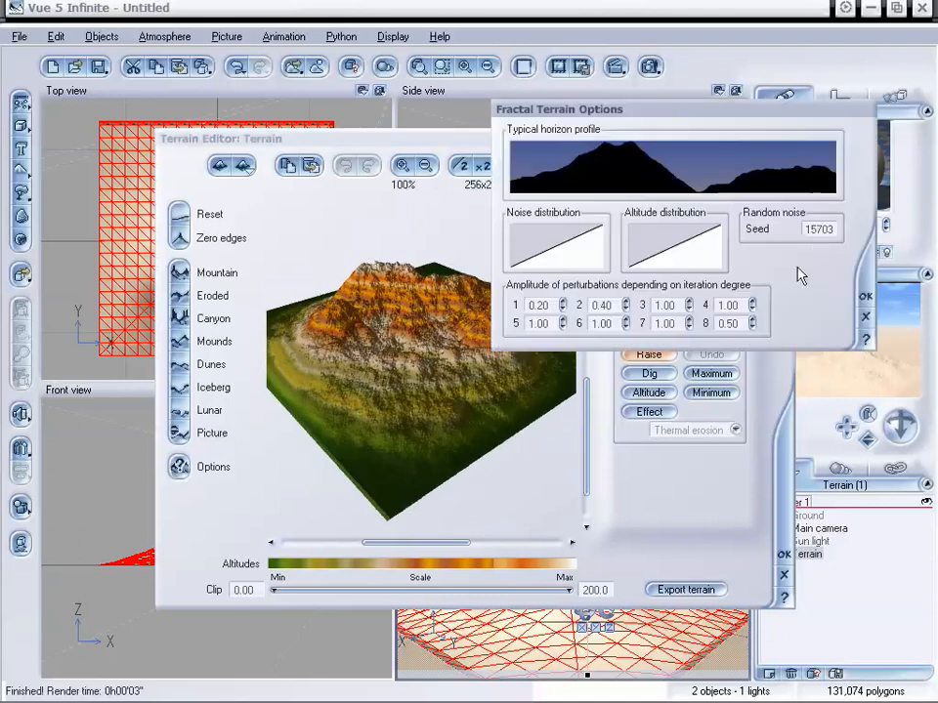
double_click(820, 234)
type("15")
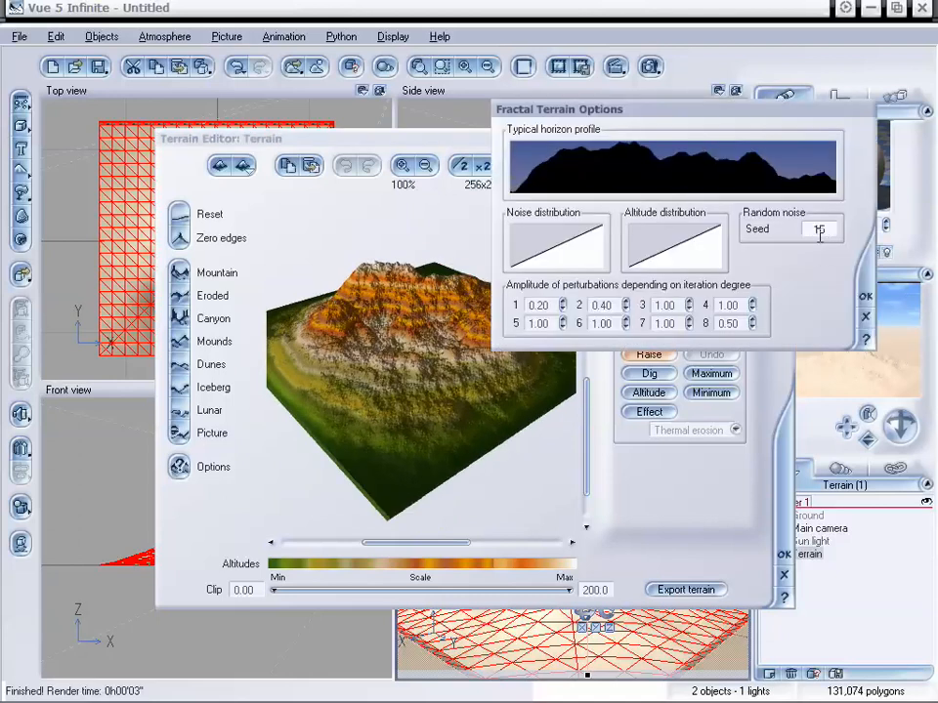
left_click(865, 298)
mouse_move(400, 362)
left_mouse_down()
mouse_move(488, 394)
mouse_move(430, 377)
mouse_move(474, 367)
mouse_move(436, 377)
mouse_move(452, 379)
left_mouse_up()
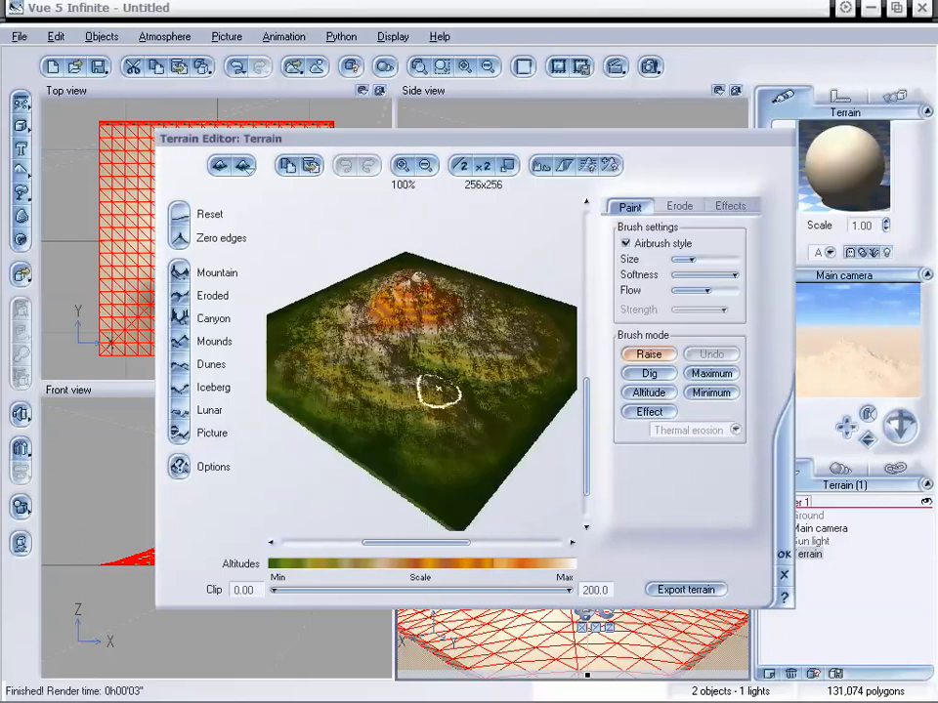
right_click_drag(433, 387, 412, 373)
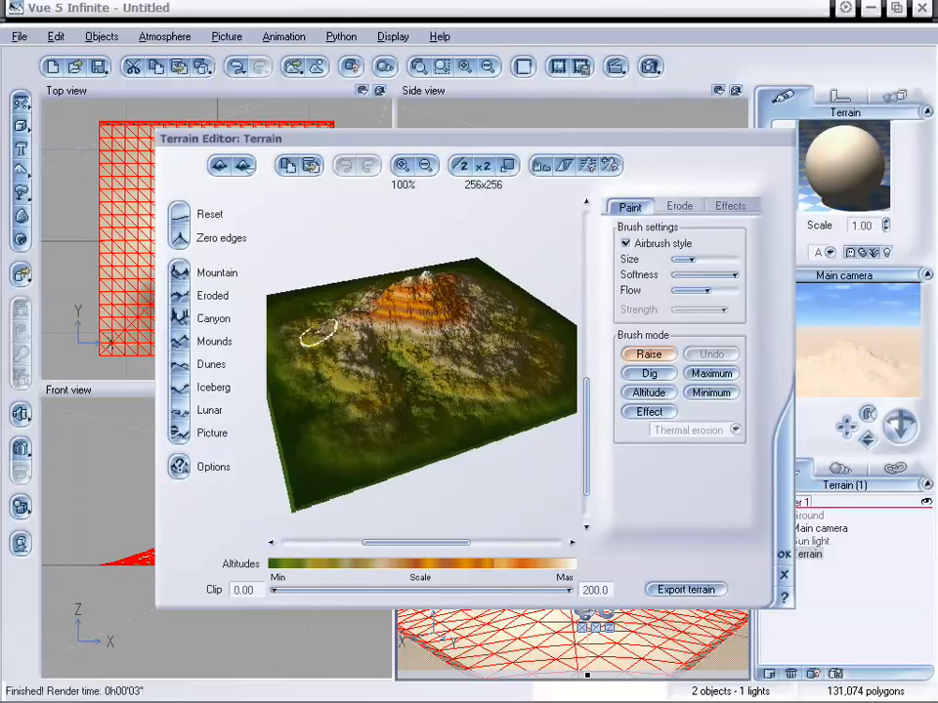
Replace the random noise seed in the Fractal Terrain Options with 98 and regenerate the terrain.
left_click(180, 467)
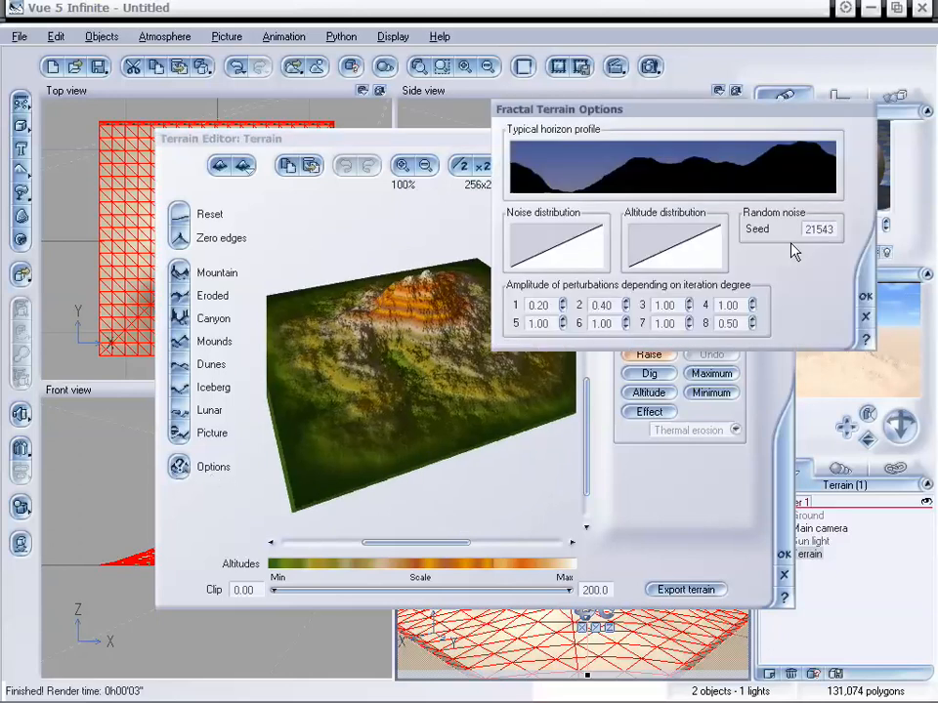
double_click(822, 227)
key("BackSpace")
type("98")
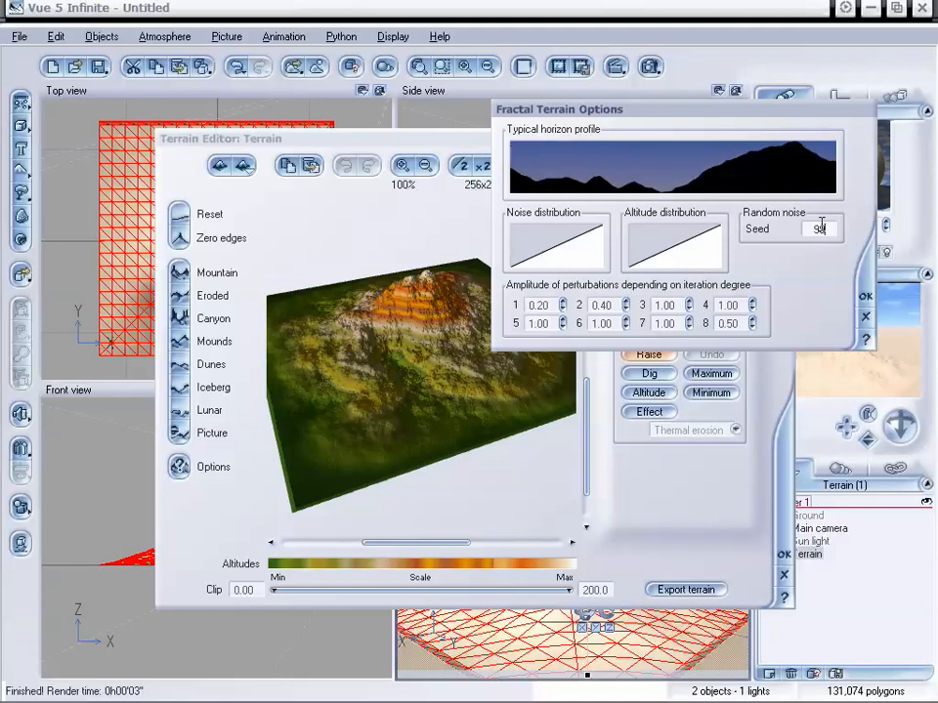
key("Return")
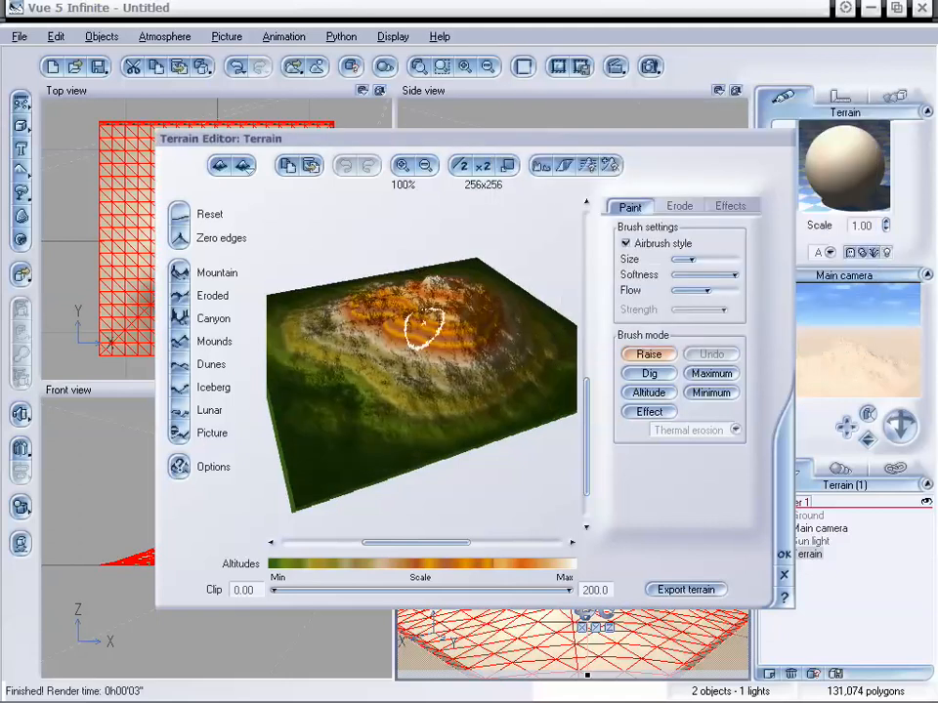
mouse_move(423, 331)
right_mouse_down()
mouse_move(460, 358)
mouse_move(427, 348)
right_mouse_up()
left_click(232, 468)
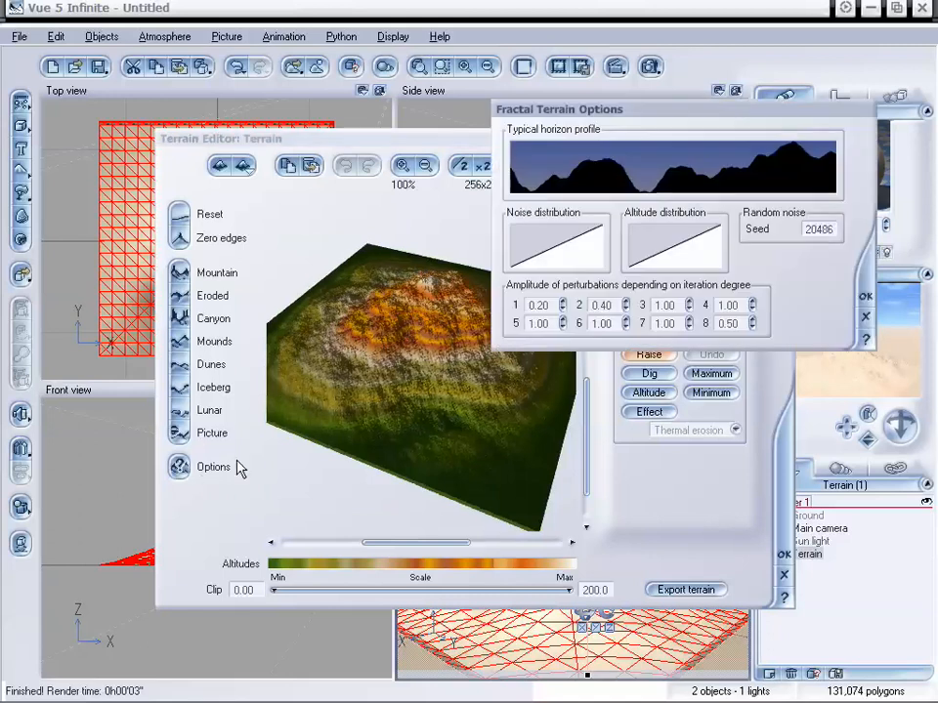
double_click(823, 228)
type("99")
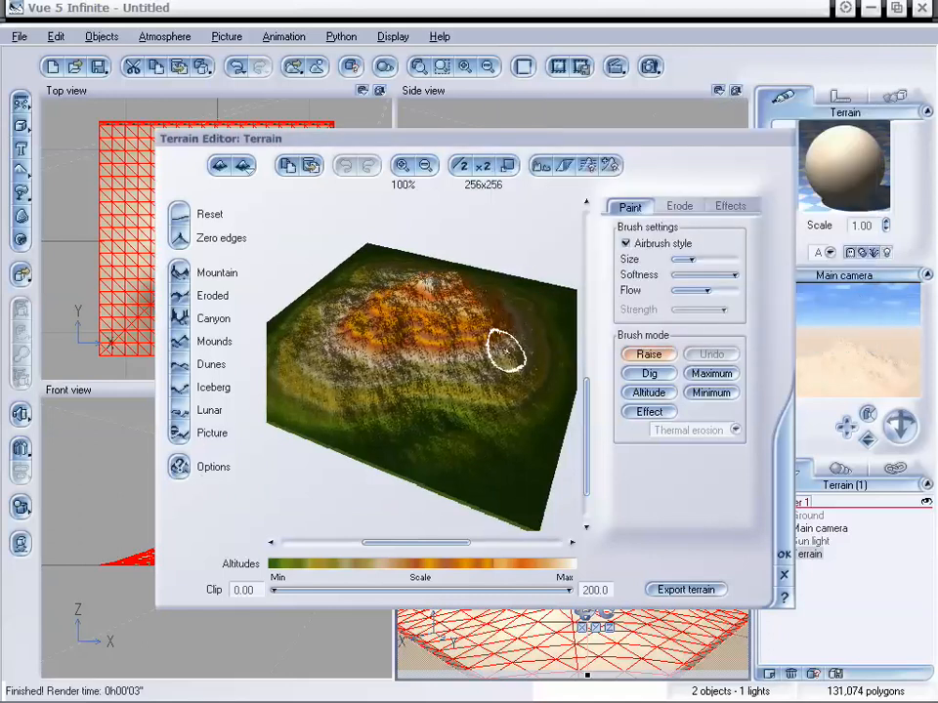
Open the noise distribution filter of the Fractal Terrain Options for editing and place its dialog beside the terrain preview.
left_click(240, 474)
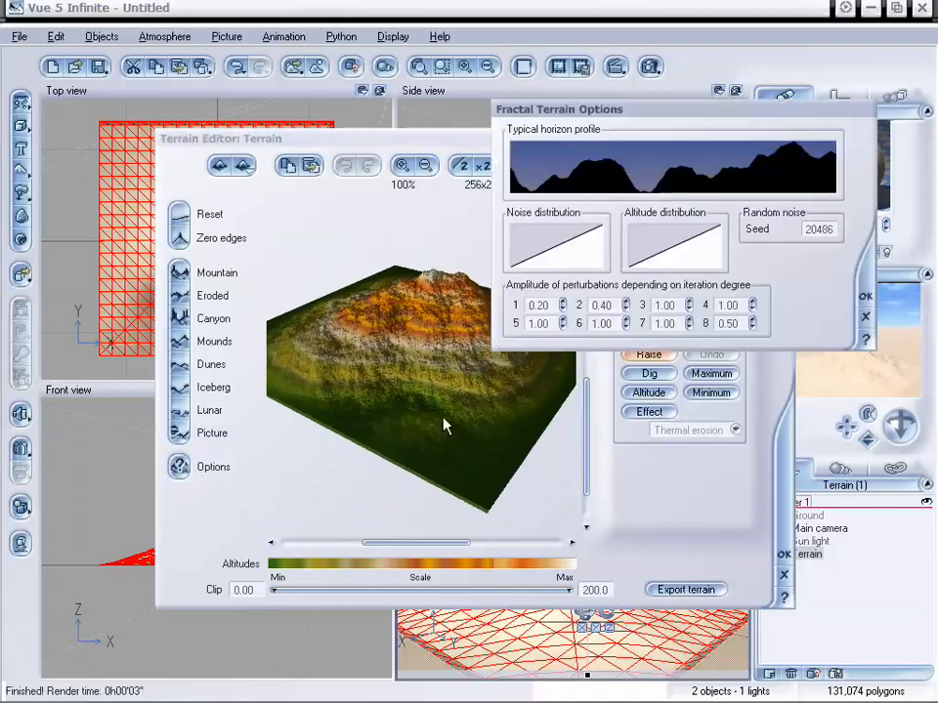
left_click_drag(742, 118, 746, 127)
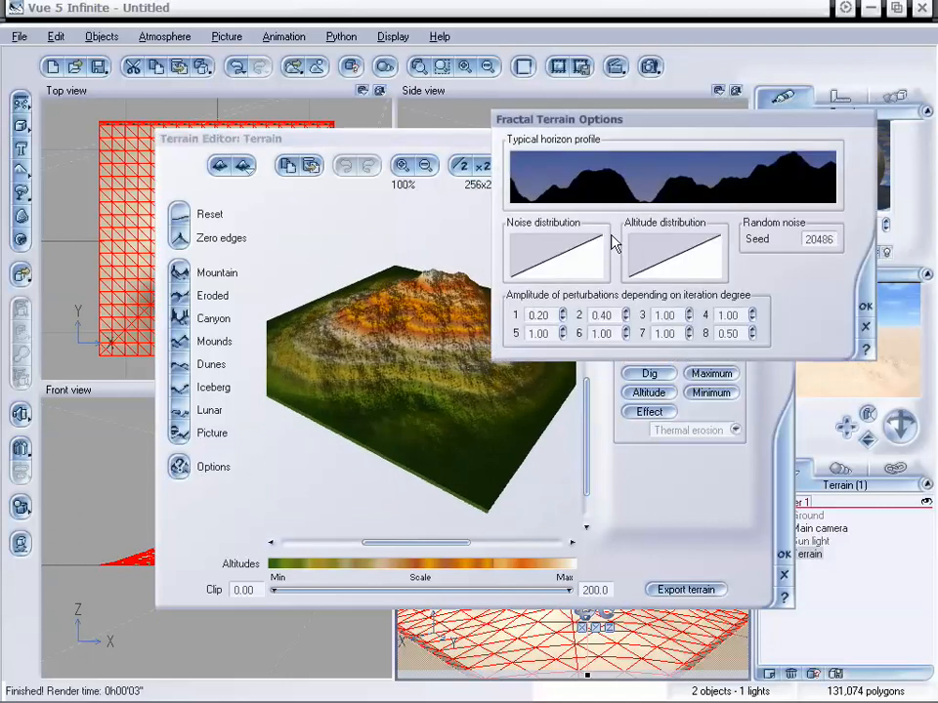
left_click_drag(636, 138, 668, 101)
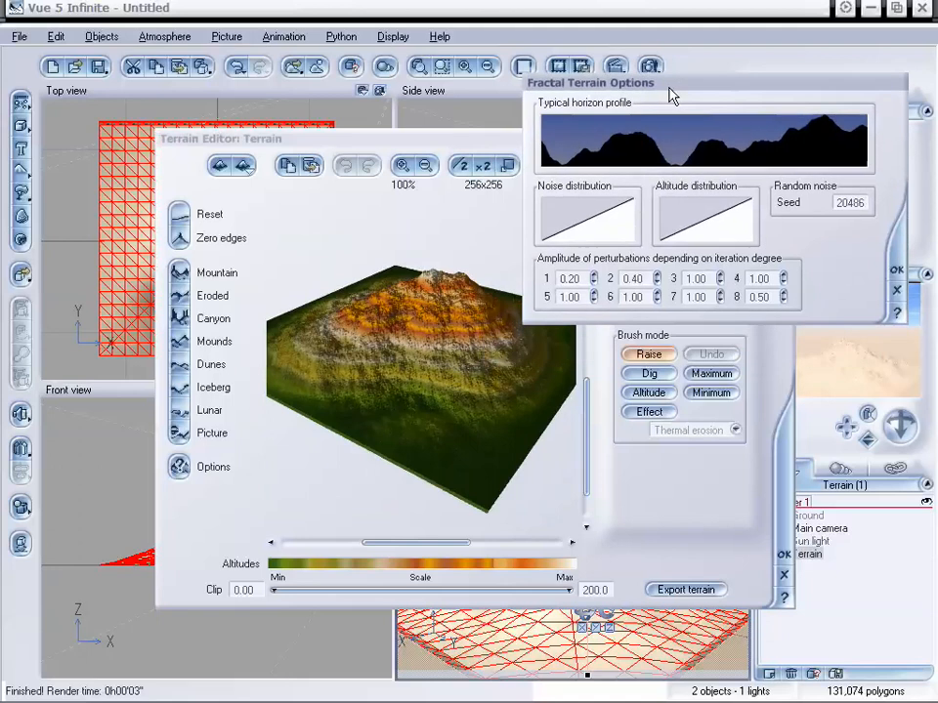
right_click(591, 213)
left_click(618, 218)
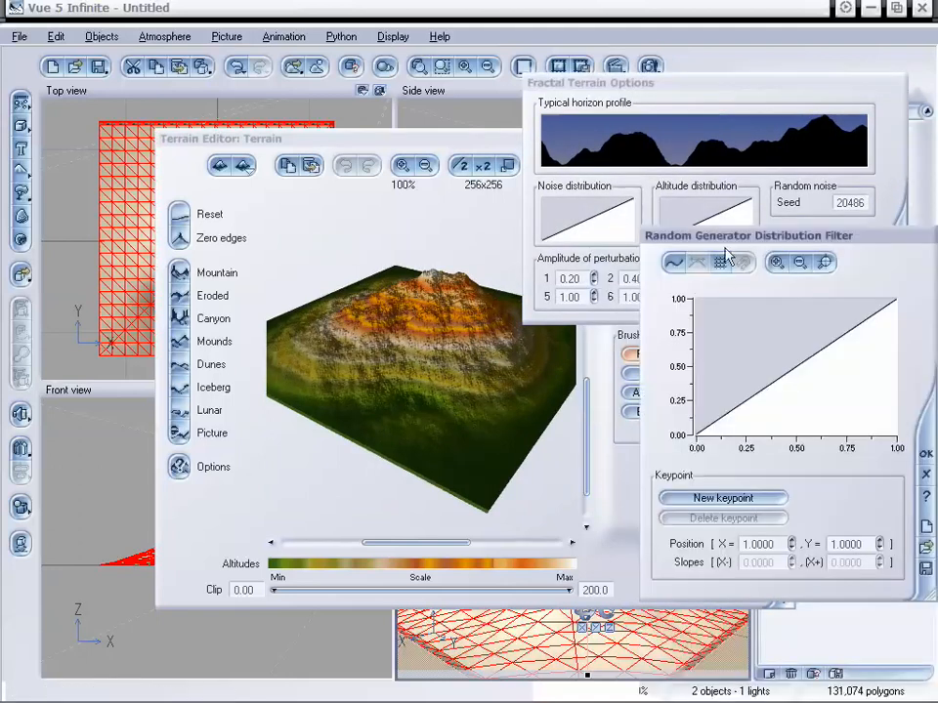
left_click_drag(733, 243, 671, 228)
Add two smooth keypoints with slope handles to the noise distribution curve, at about X 0.46, Y 0.45 and X 0.72, Y 0.77.
left_click(726, 359)
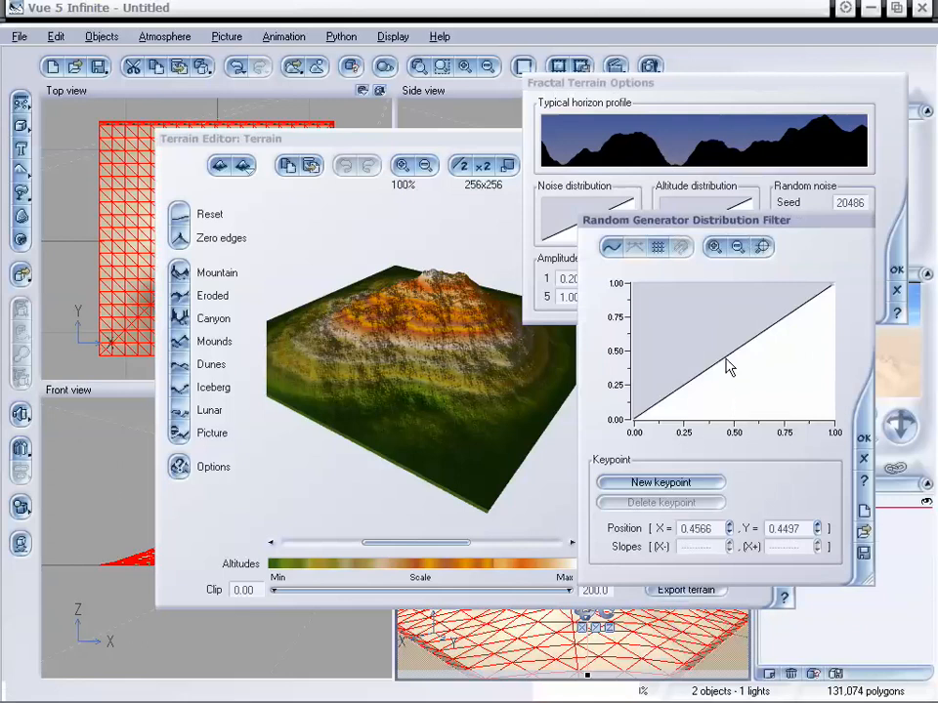
left_click(672, 481)
left_click(778, 315)
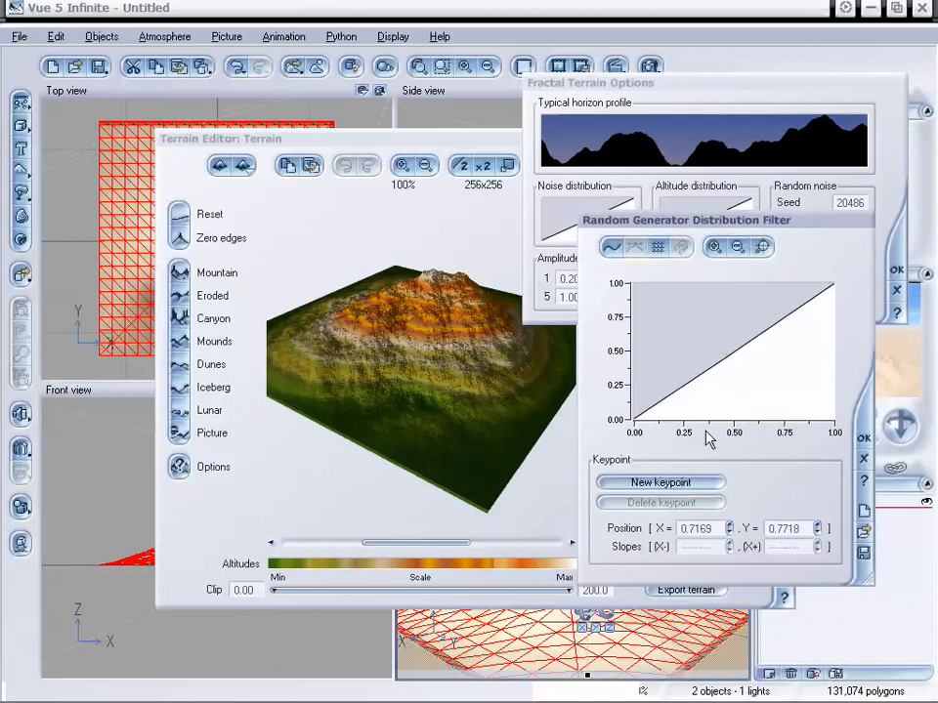
left_click(659, 482)
left_click(635, 246)
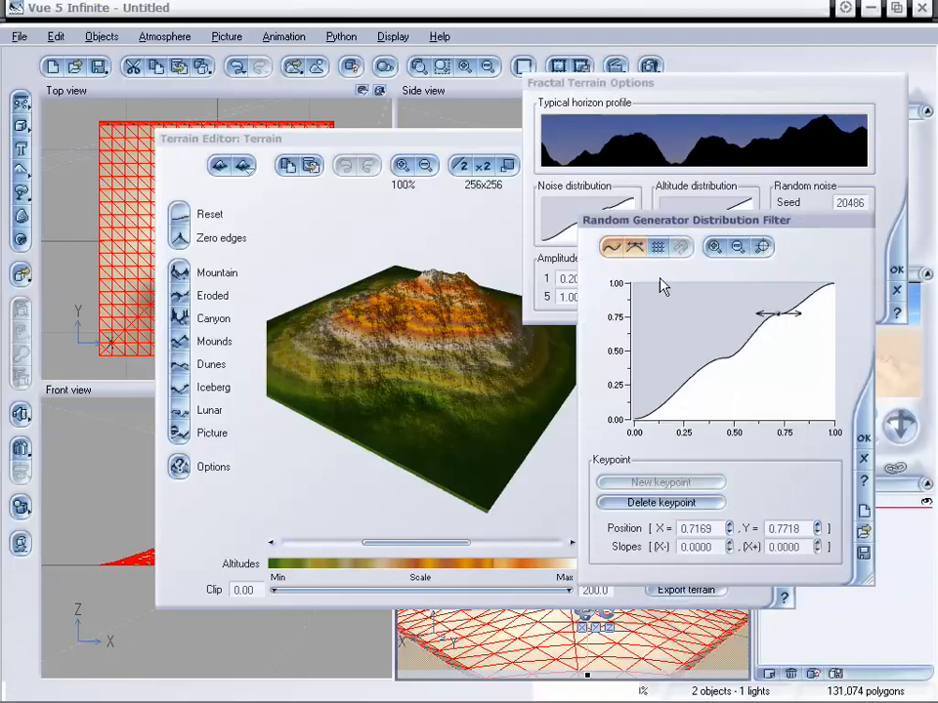
Tilt the slopes of both keypoints downward to make the noise curve wavy, with a slope of about -2.20 at the lower keypoint.
left_click(797, 335)
left_click(797, 318)
left_click_drag(797, 319, 735, 374)
left_click(728, 358)
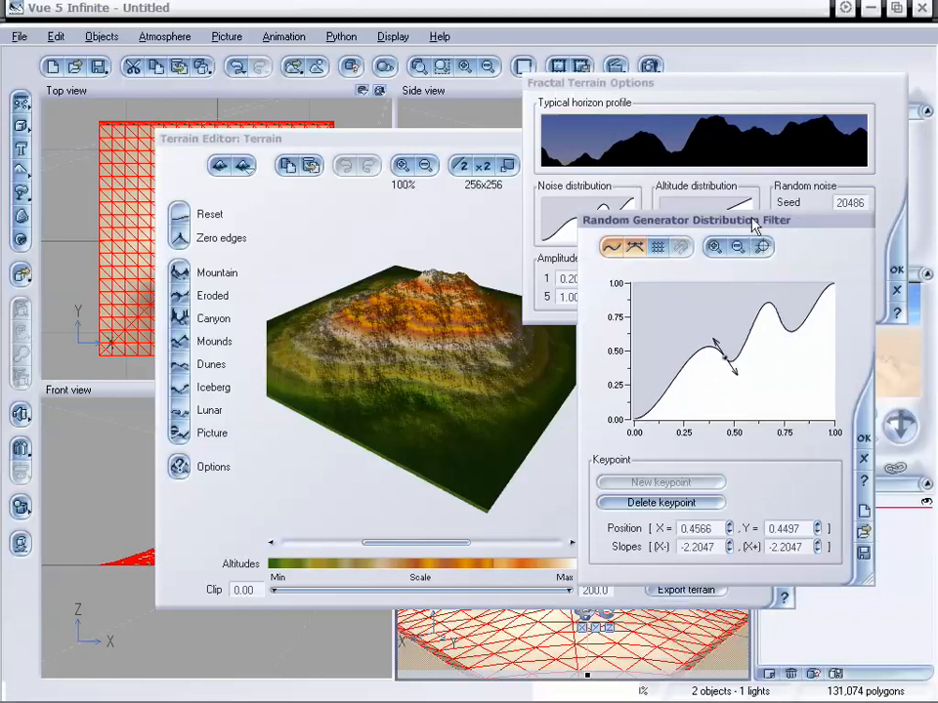
Move the noise distribution keypoints to about X 0.16, Y 0.40 and X 0.47, Y 0.28, and accept the curve.
left_click_drag(754, 225, 696, 234)
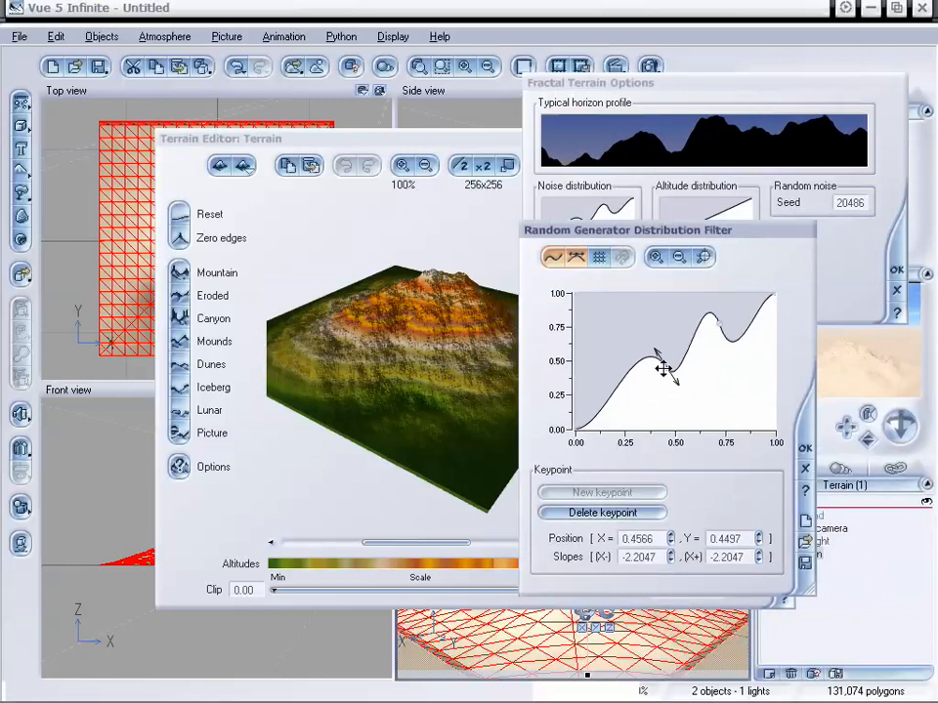
left_click_drag(667, 367, 607, 377)
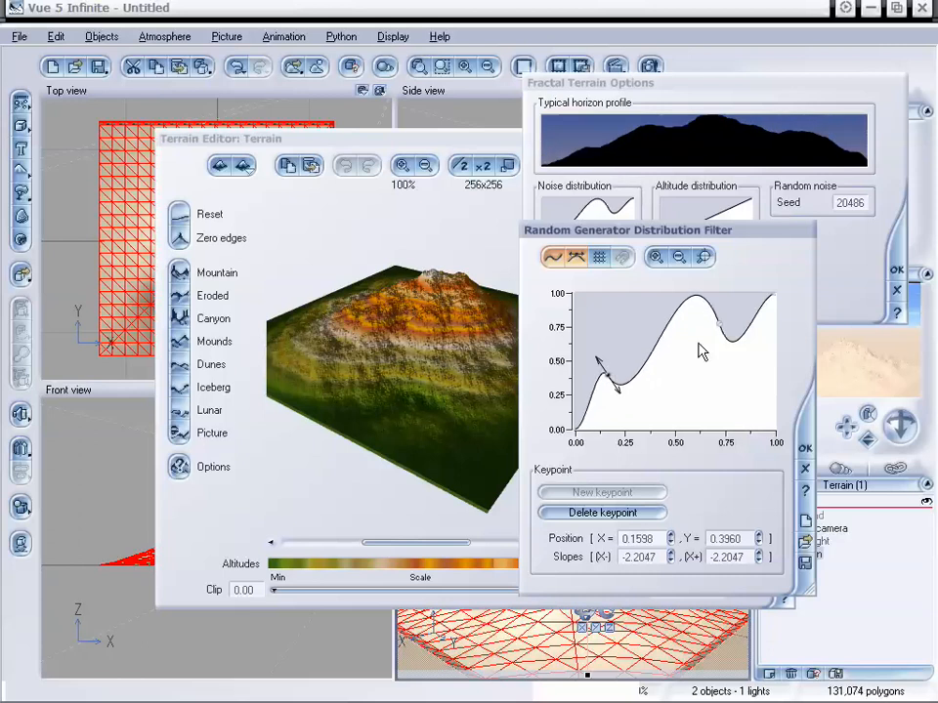
left_click_drag(718, 323, 678, 373)
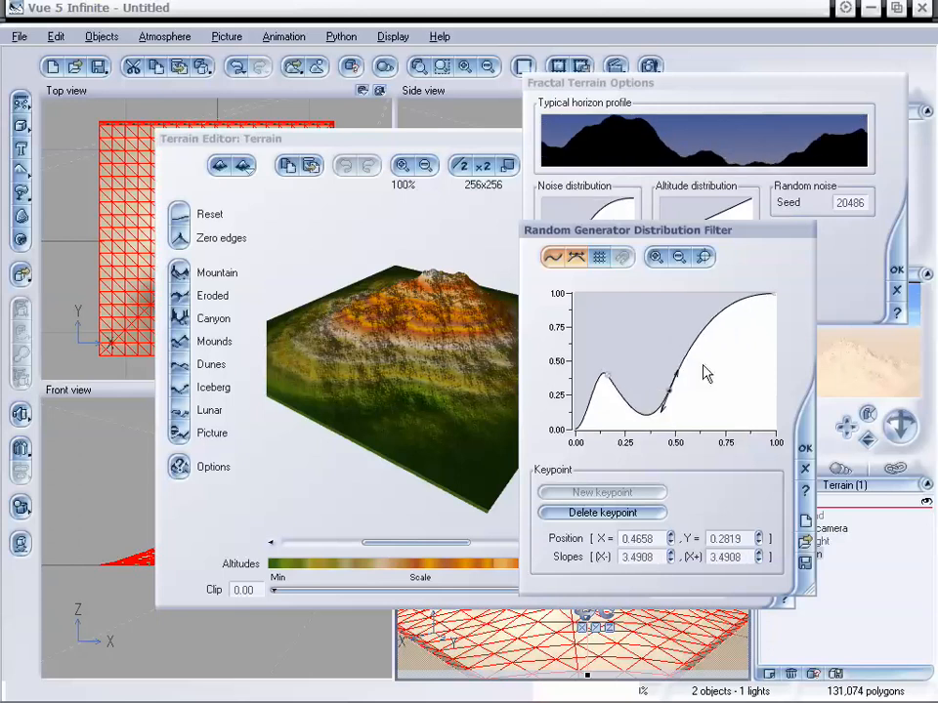
left_click(805, 448)
Edit the altitude distribution filter, adding smooth keypoints at about X 0.22, Y 0.42 and X 0.73, Y 0.85.
right_click(706, 210)
left_click(728, 212)
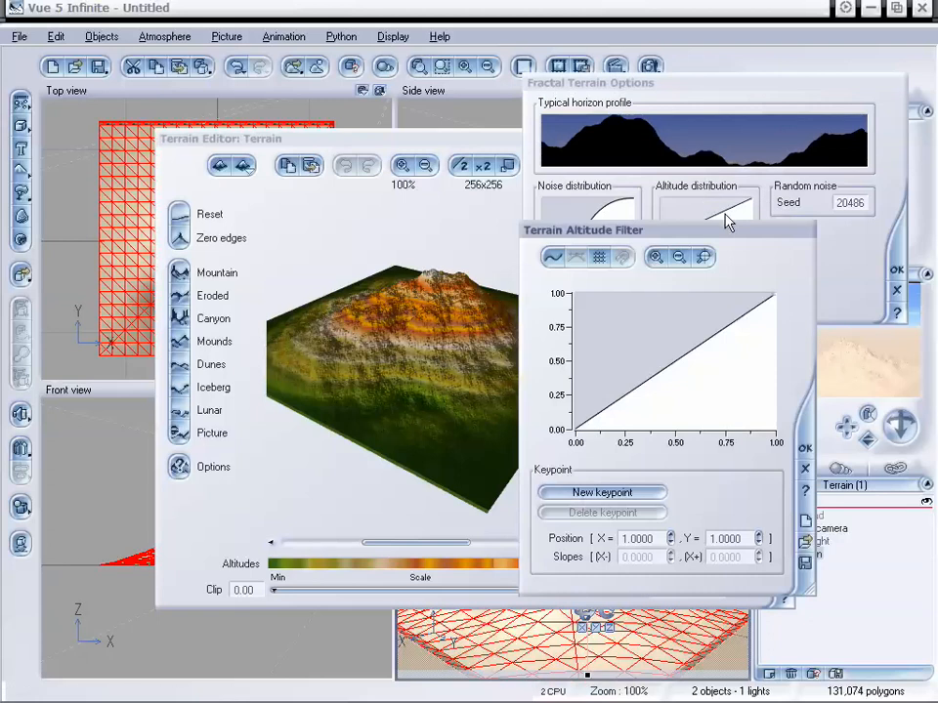
left_click(605, 493)
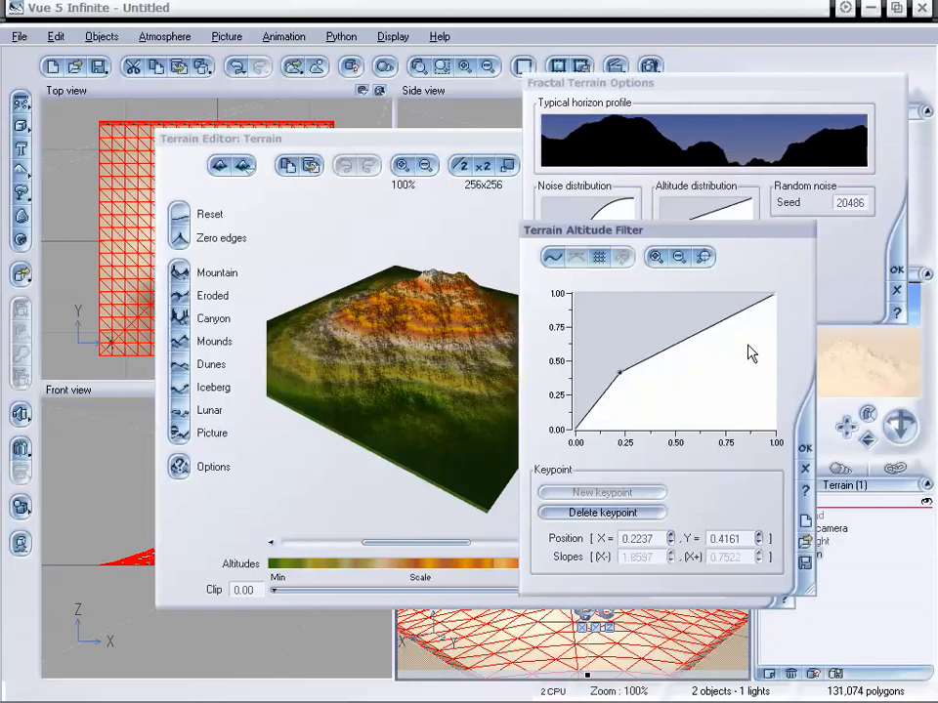
left_click(721, 317)
left_click(615, 494)
left_click(553, 258)
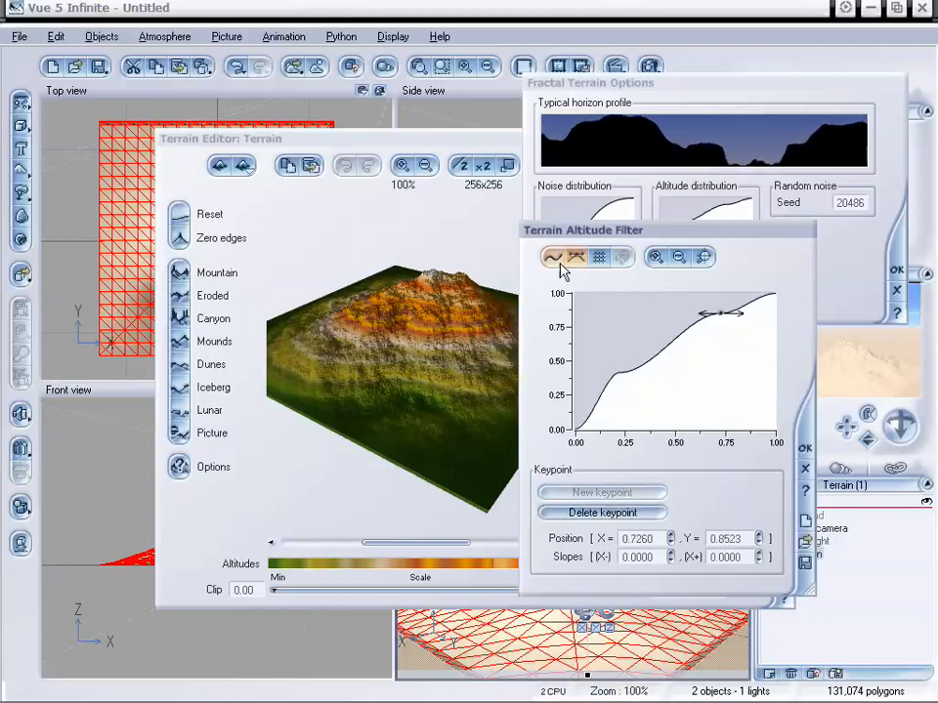
Move the second altitude keypoint to about X 0.68, Y 0.35 with a slope of about -16.90, and regenerate the terrain.
left_click_drag(737, 314, 714, 382)
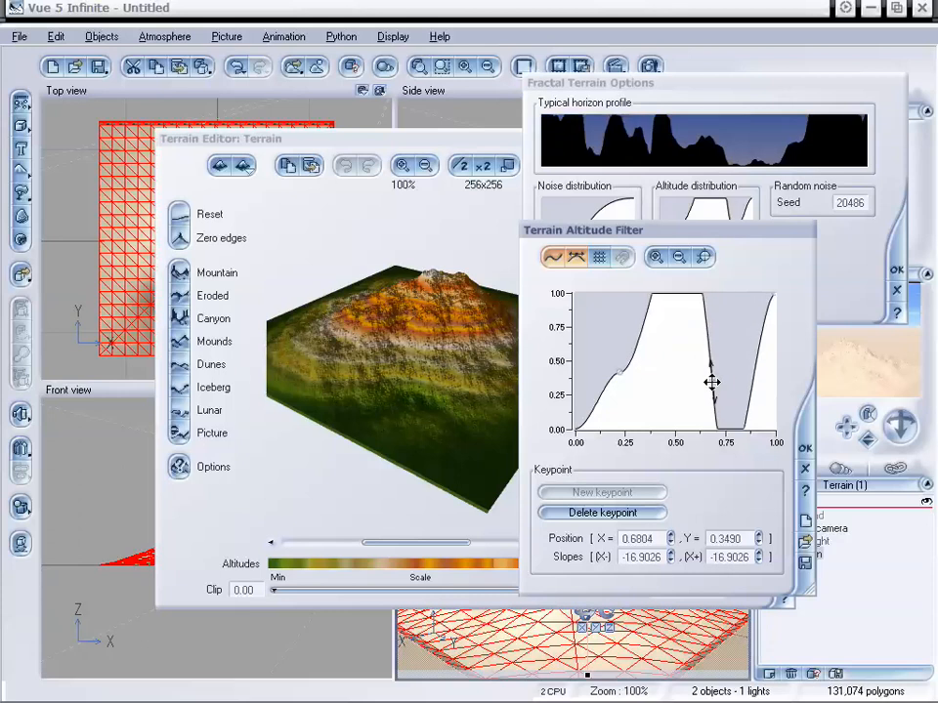
left_click(805, 449)
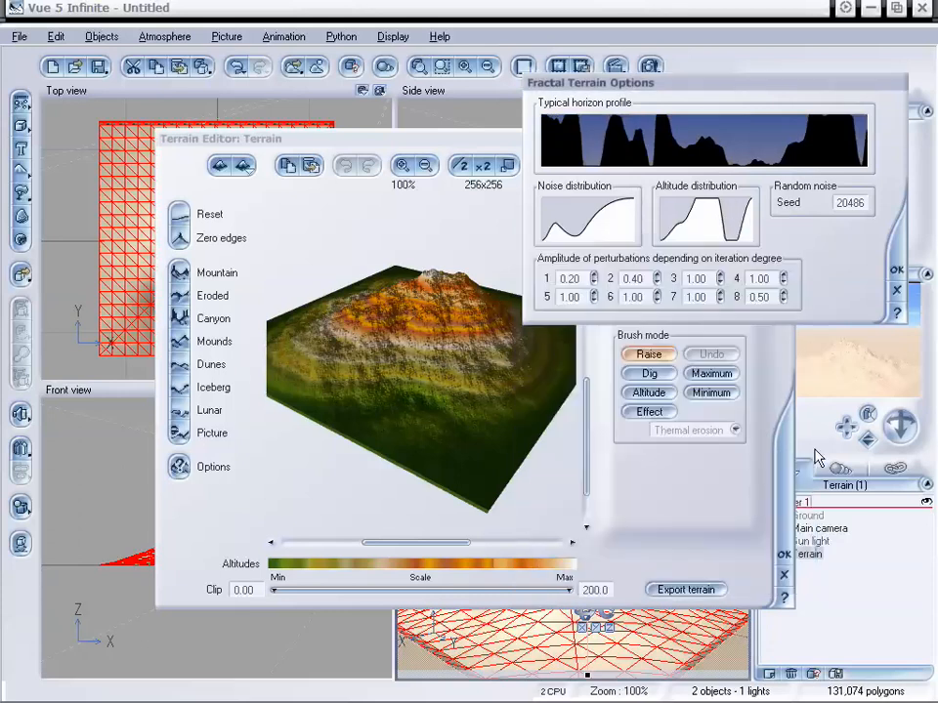
left_click(897, 268)
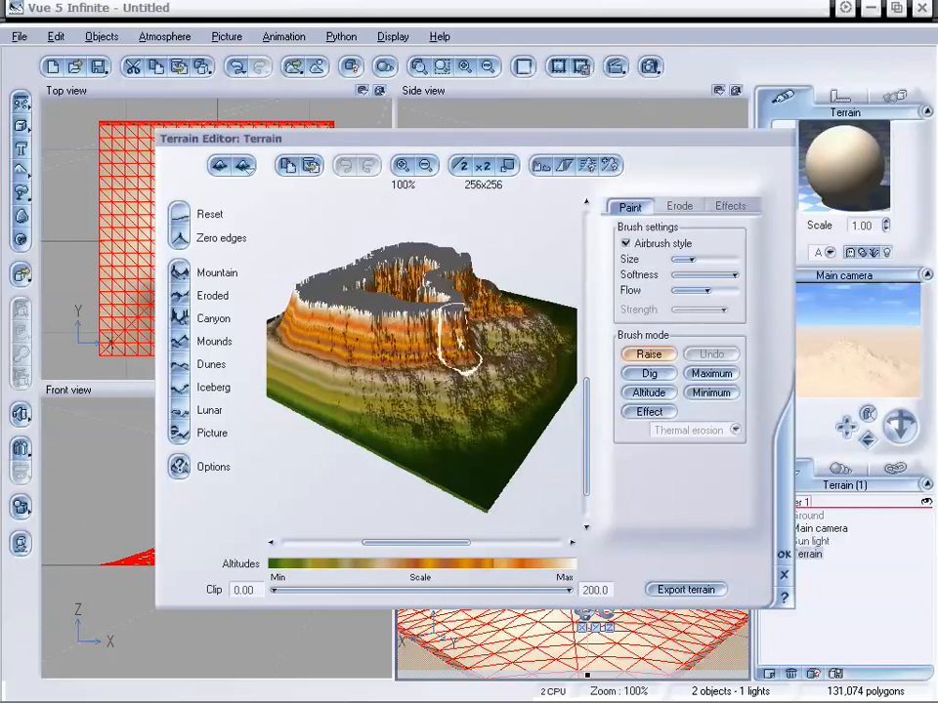
Reduce the second altitude keypoint's downward slope to about -7.72 to soften the curve, and regenerate the terrain.
mouse_move(381, 345)
left_mouse_down()
mouse_move(434, 372)
mouse_move(425, 320)
mouse_move(452, 324)
mouse_move(479, 298)
left_mouse_up()
mouse_move(465, 384)
right_mouse_down()
mouse_move(431, 391)
mouse_move(444, 382)
right_mouse_up()
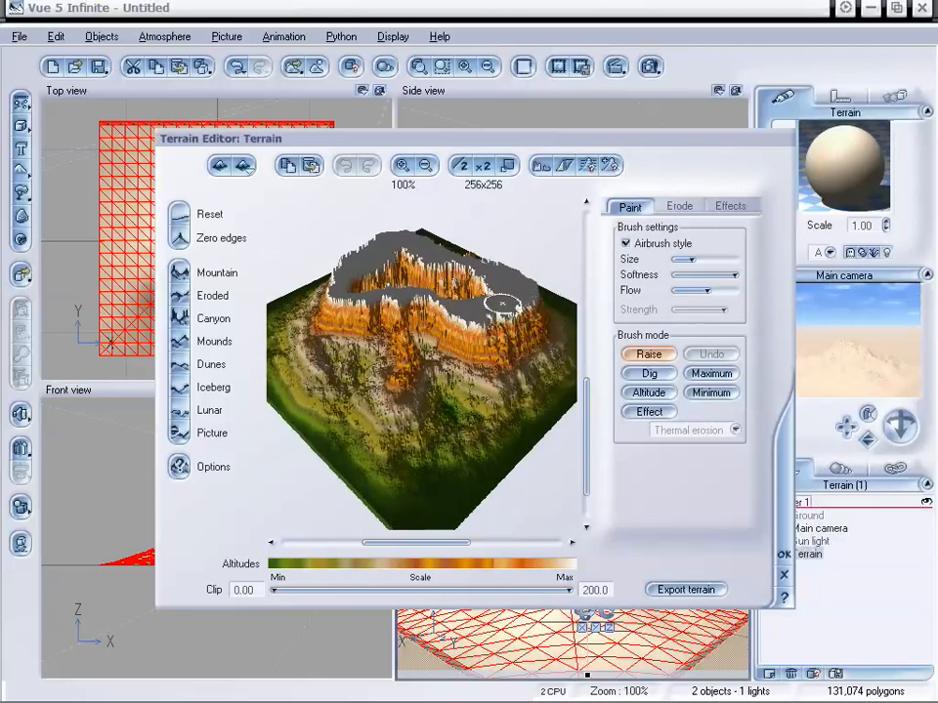
right_click_drag(498, 306, 435, 244)
right_click_drag(487, 351, 507, 261)
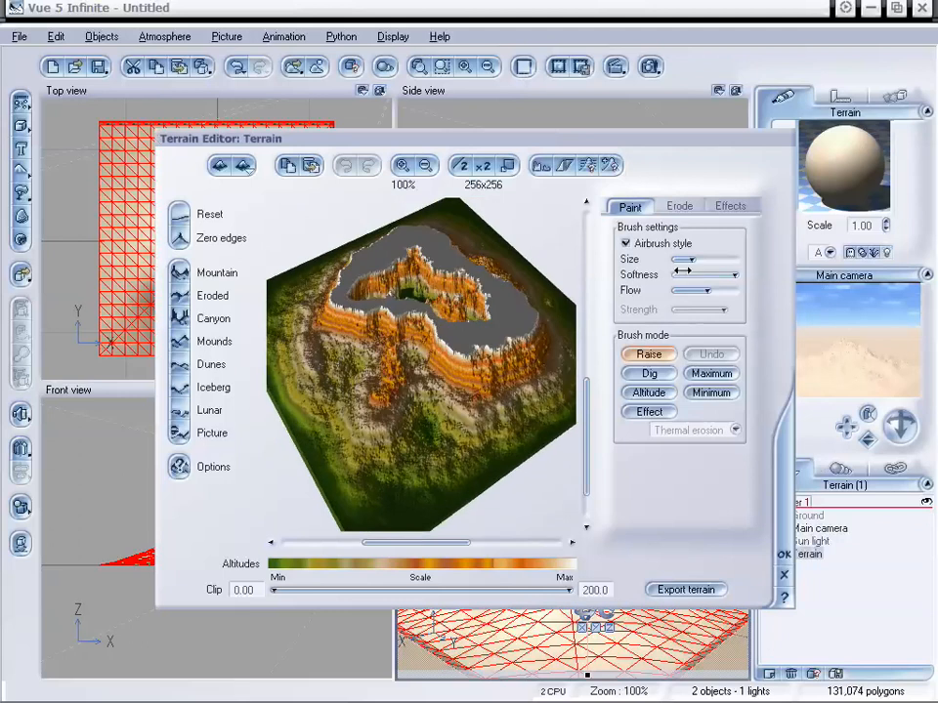
left_click(182, 467)
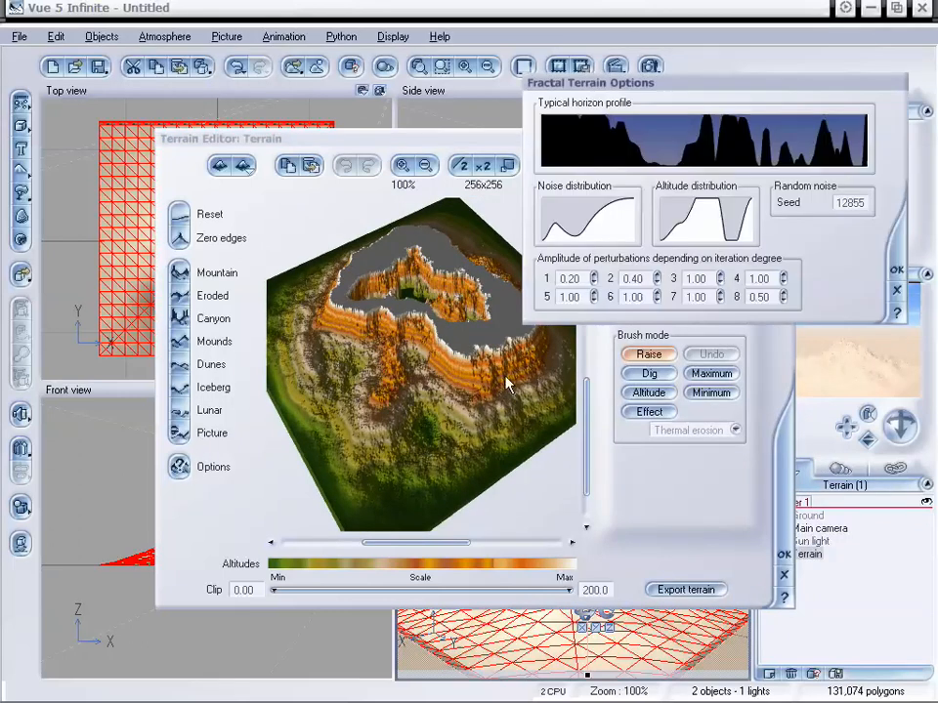
right_click(709, 220)
left_click(731, 218)
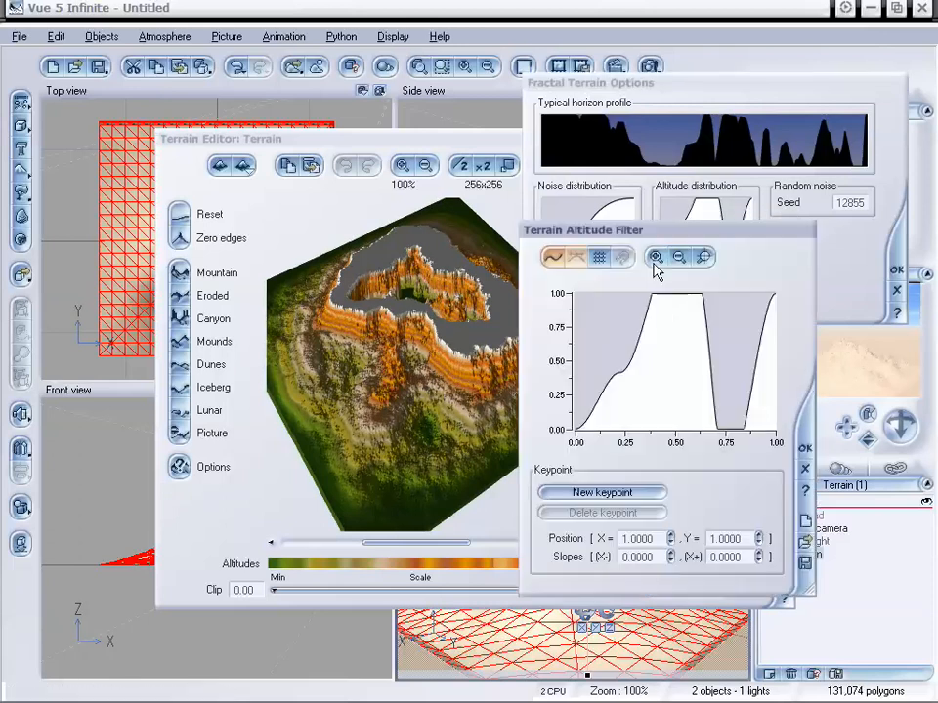
left_click(713, 381)
left_click_drag(711, 362, 710, 360)
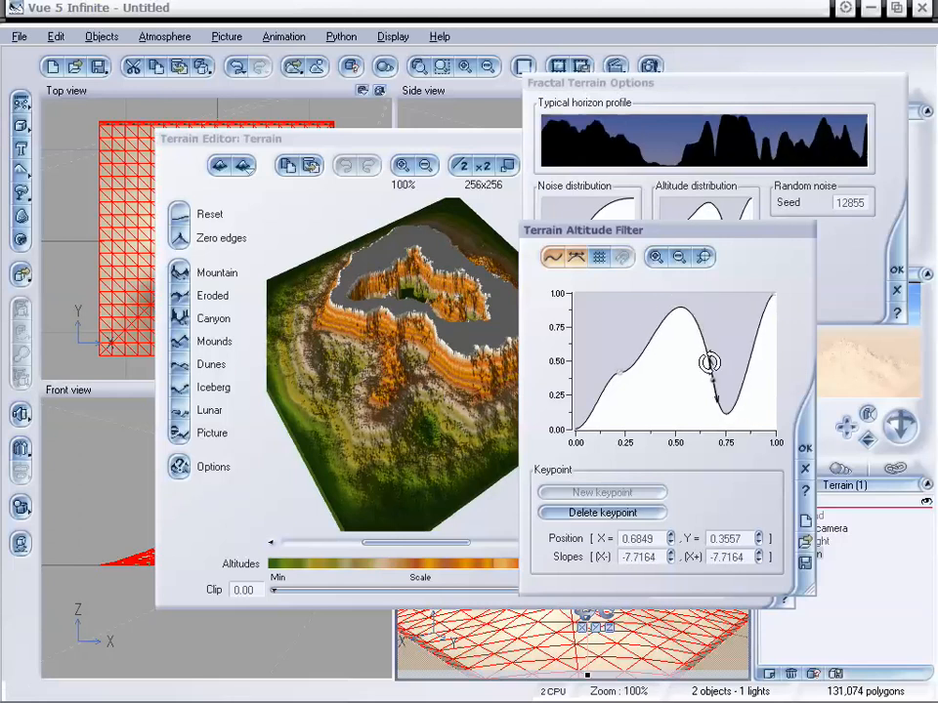
left_click(805, 448)
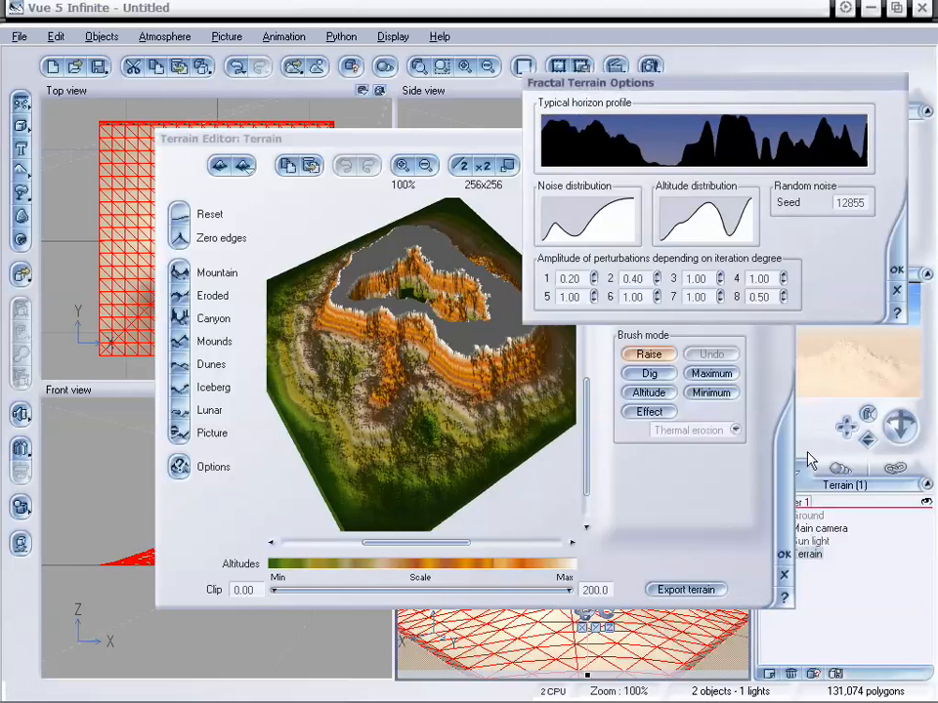
left_click(896, 275)
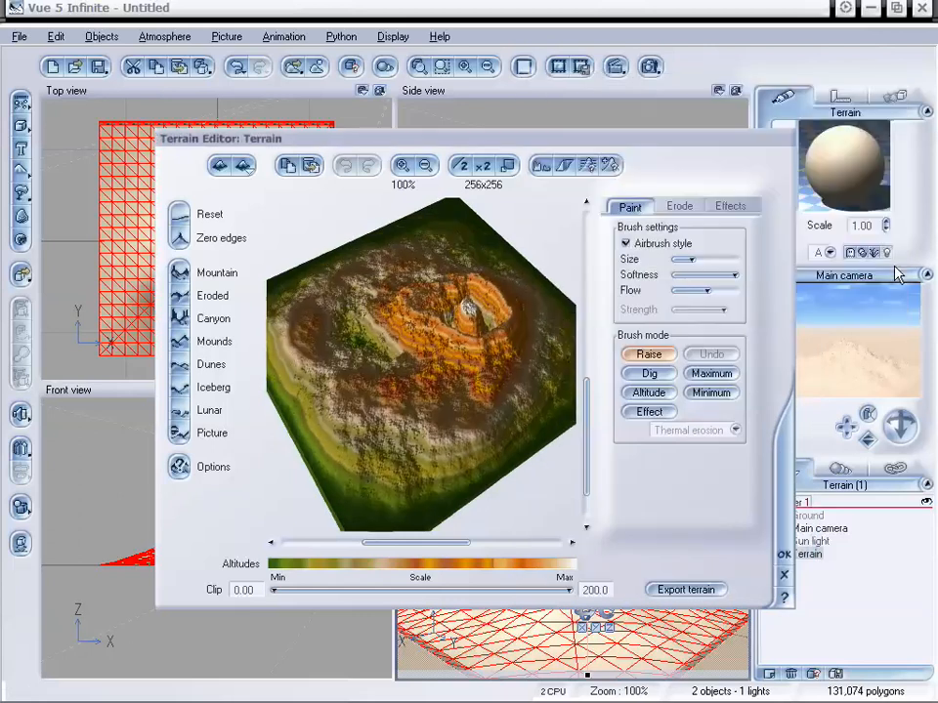
Move the first altitude keypoint to about X 0.13, Y 0.56 with a slope of about -7.84, and regenerate the terrain.
right_click_drag(485, 390, 430, 376)
mouse_move(426, 292)
right_mouse_down()
mouse_move(424, 307)
mouse_move(385, 293)
mouse_move(387, 309)
mouse_move(377, 314)
mouse_move(471, 349)
mouse_move(450, 293)
mouse_move(497, 313)
mouse_move(423, 335)
mouse_move(405, 362)
mouse_move(427, 310)
mouse_move(420, 367)
mouse_move(363, 401)
mouse_move(427, 373)
mouse_move(406, 376)
right_mouse_up()
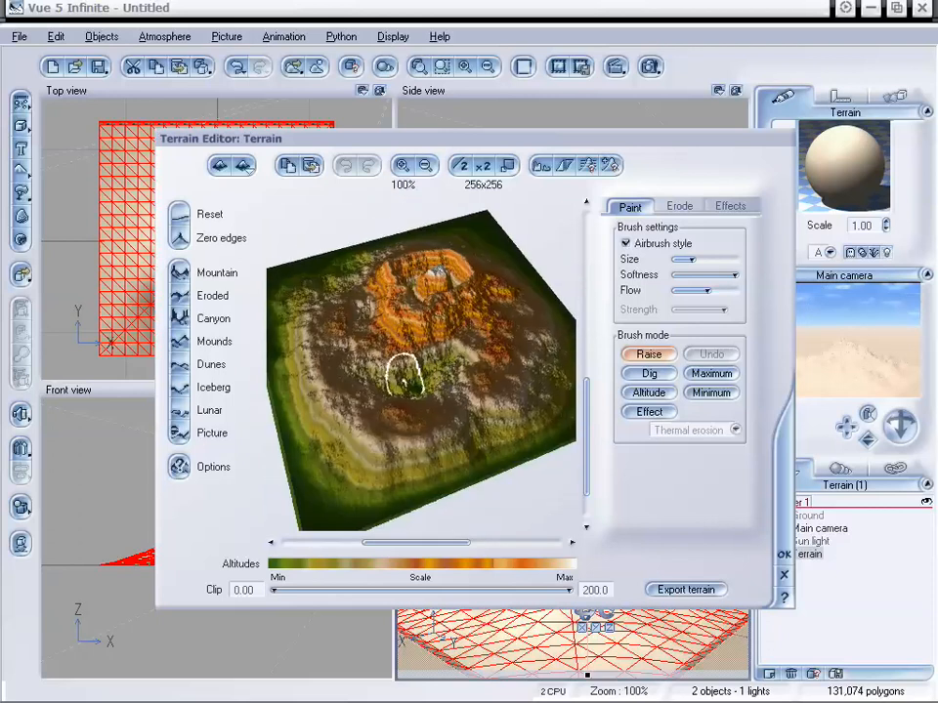
left_click(180, 467)
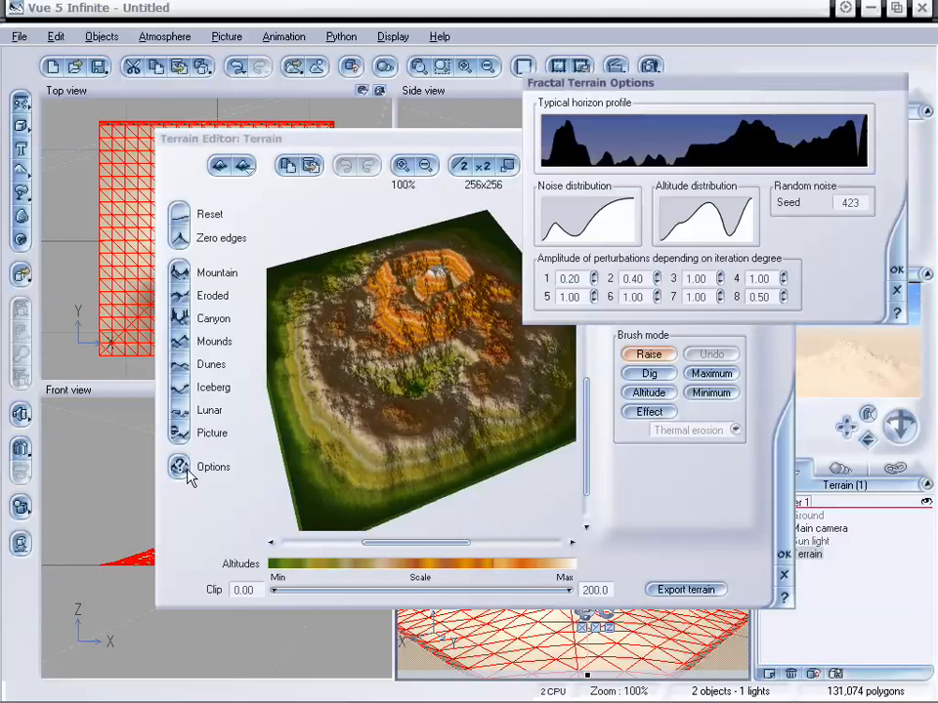
left_click_drag(732, 86, 712, 98)
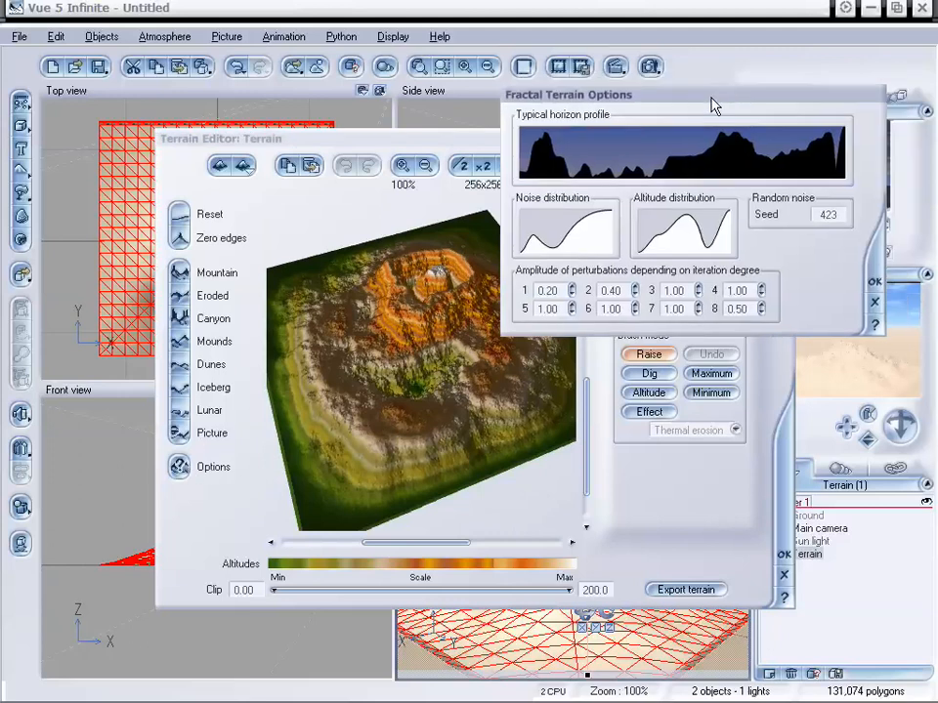
right_click(689, 225)
left_click(703, 231)
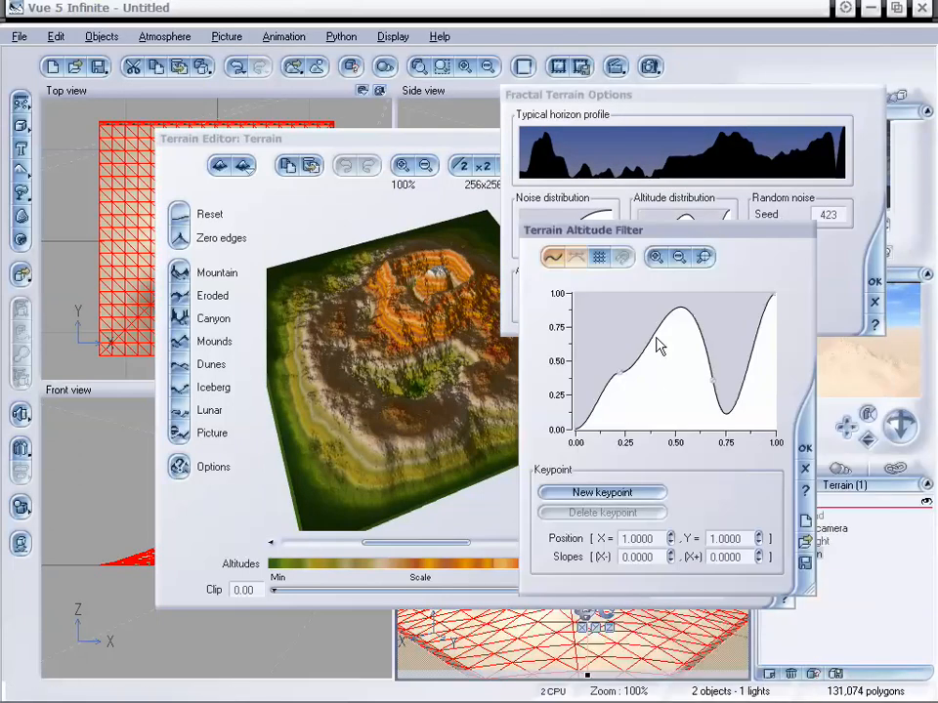
left_click_drag(617, 376, 619, 432)
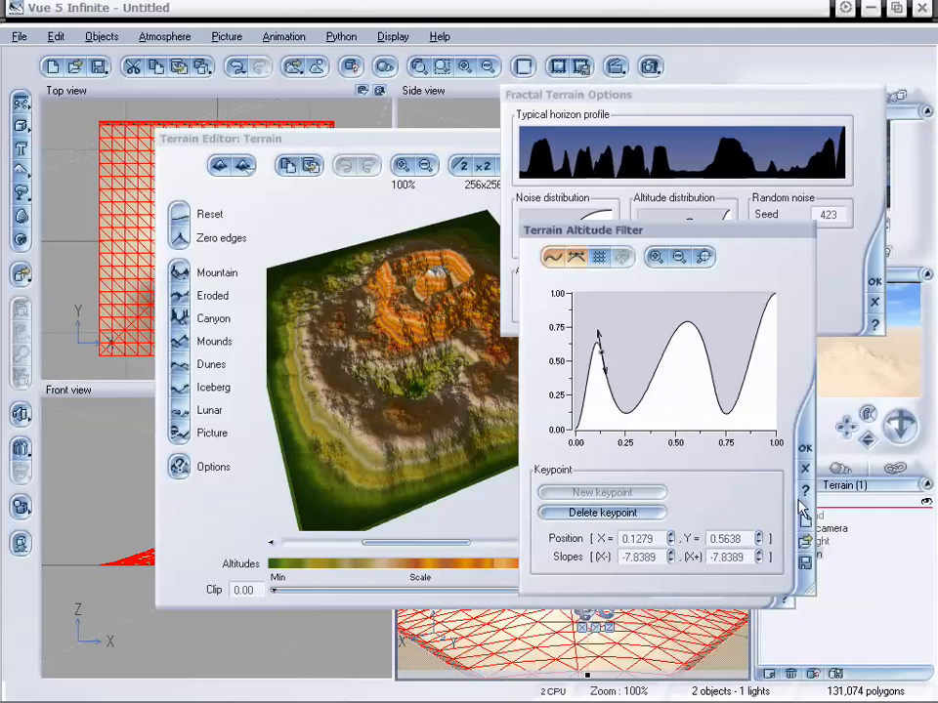
left_click(863, 264)
left_click(876, 284)
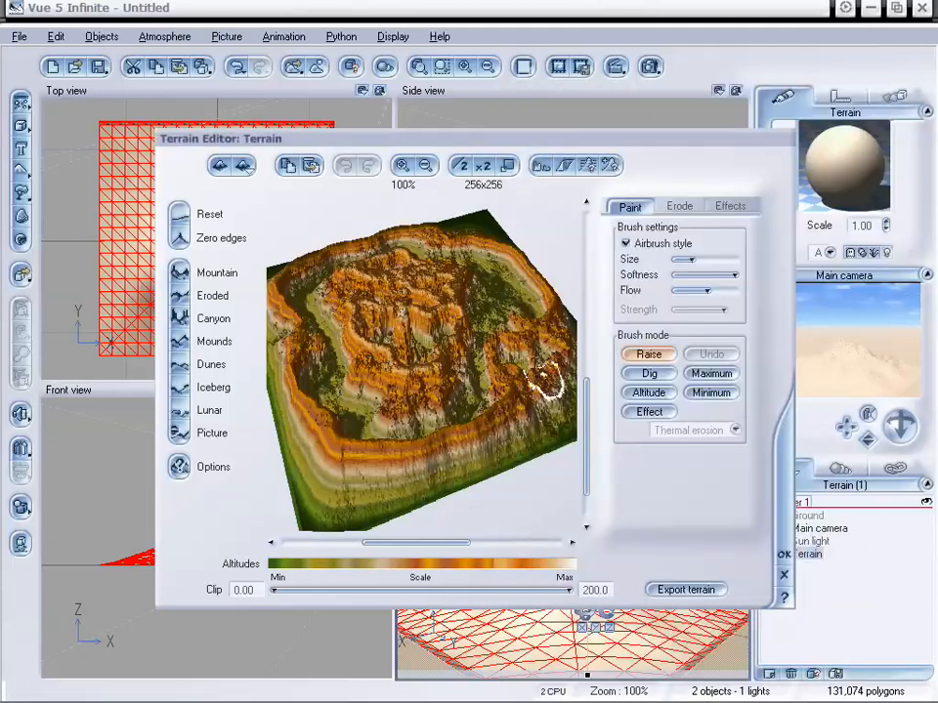
Examine the regenerated terrain from several angles, both from above and from the side.
right_click_drag(502, 386, 493, 353)
right_click_drag(430, 317, 418, 371)
mouse_move(396, 319)
right_mouse_down()
mouse_move(390, 414)
mouse_move(409, 360)
mouse_move(391, 325)
right_mouse_up()
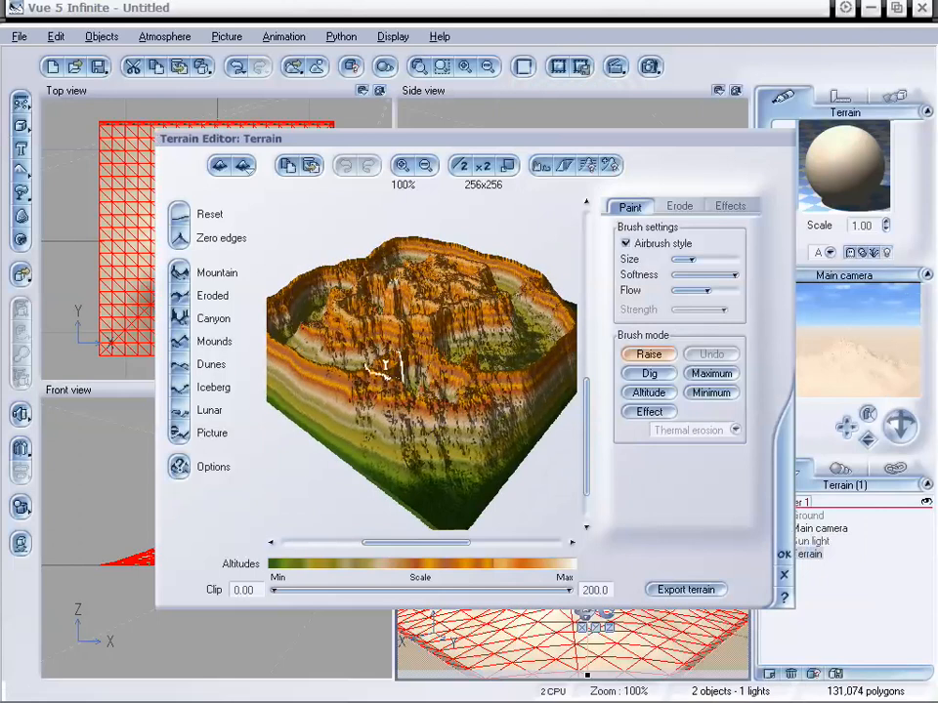
right_click_drag(384, 366, 415, 376)
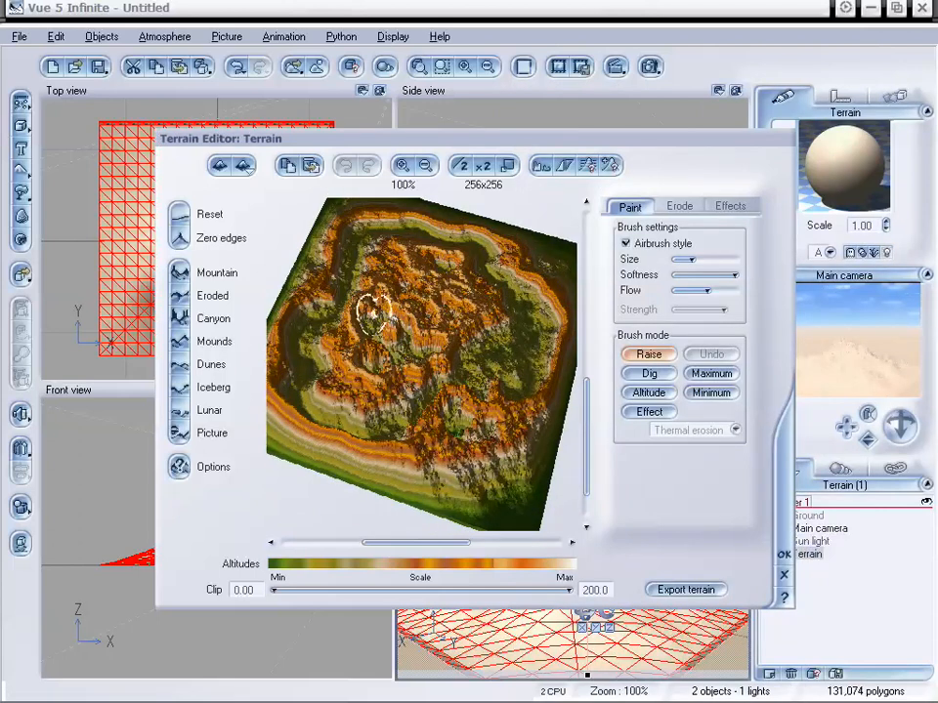
right_click_drag(455, 326, 486, 377)
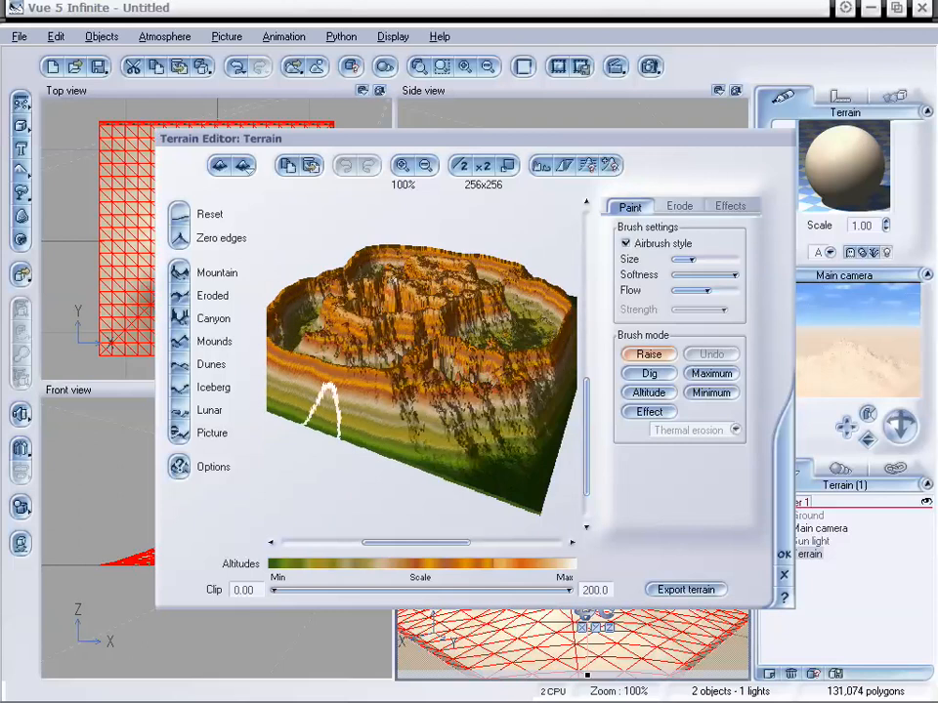
right_click_drag(327, 410, 293, 440)
Set perturbation amplitudes 1 to 8 to 1.50, 8.00, -3.00, 18.00, 4.00, -5.00, -14.00 and -24.00, and regenerate the terrain.
left_click(213, 468)
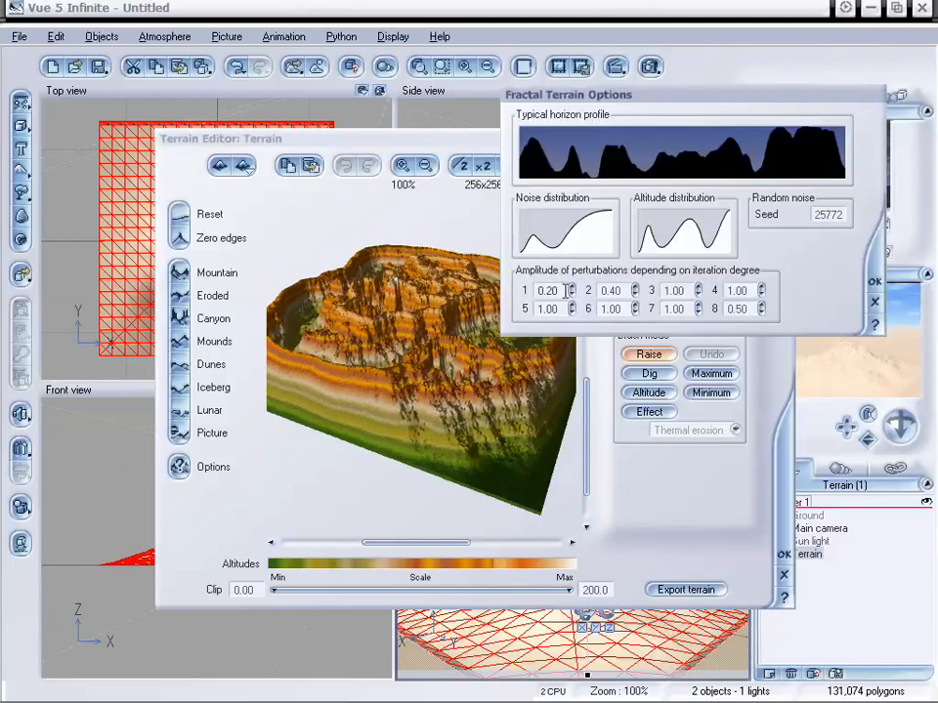
left_click_drag(574, 305, 630, 244)
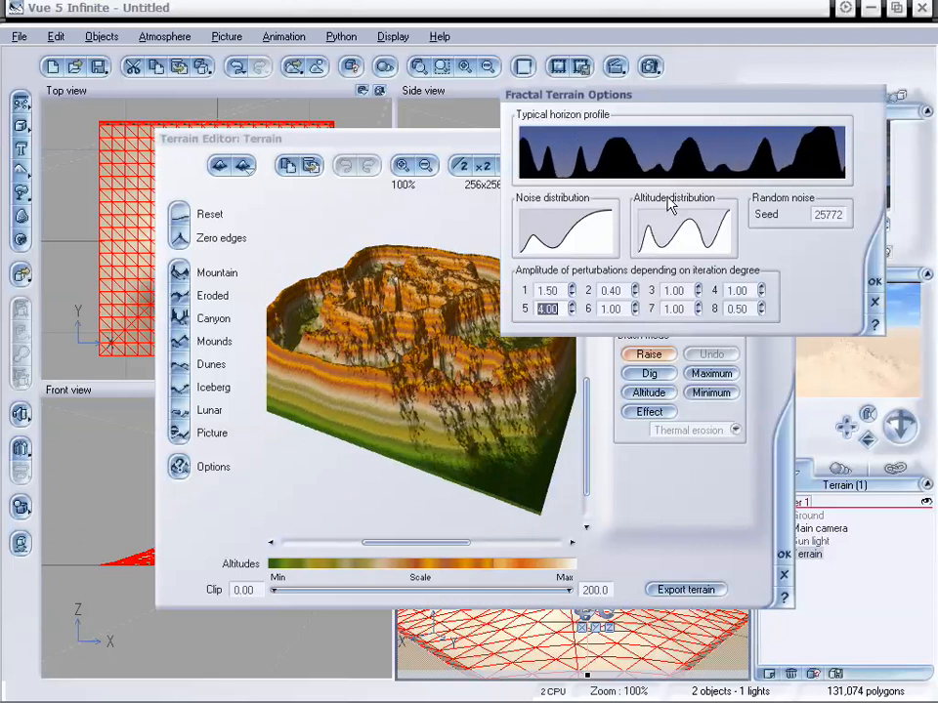
type("8")
key("Return")
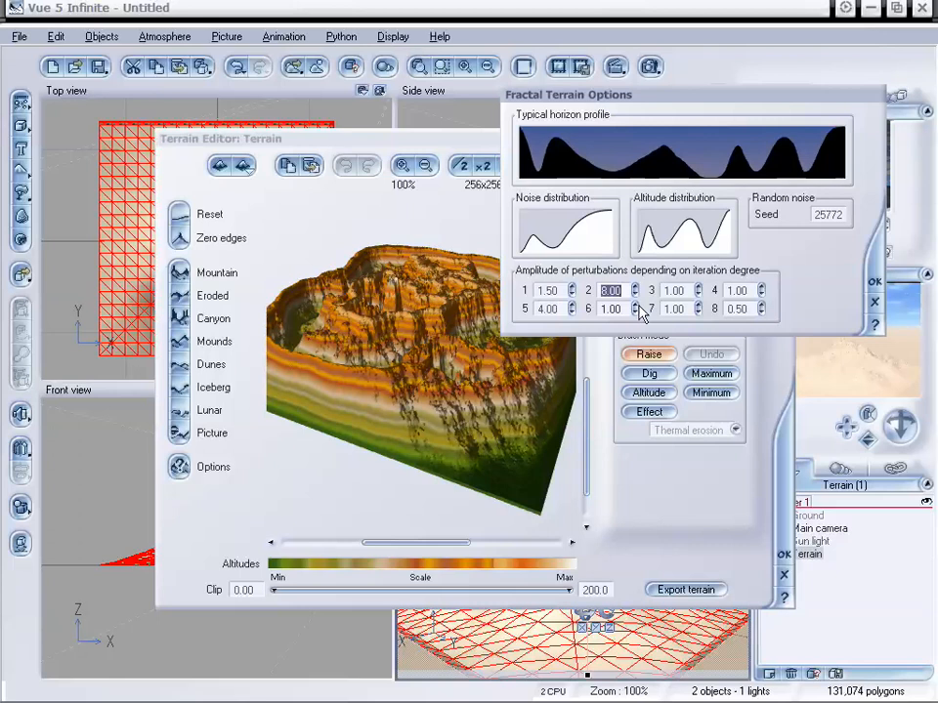
left_click_drag(635, 309, 710, 324)
left_click(698, 291)
left_click_drag(765, 291, 763, 326)
left_click(876, 286)
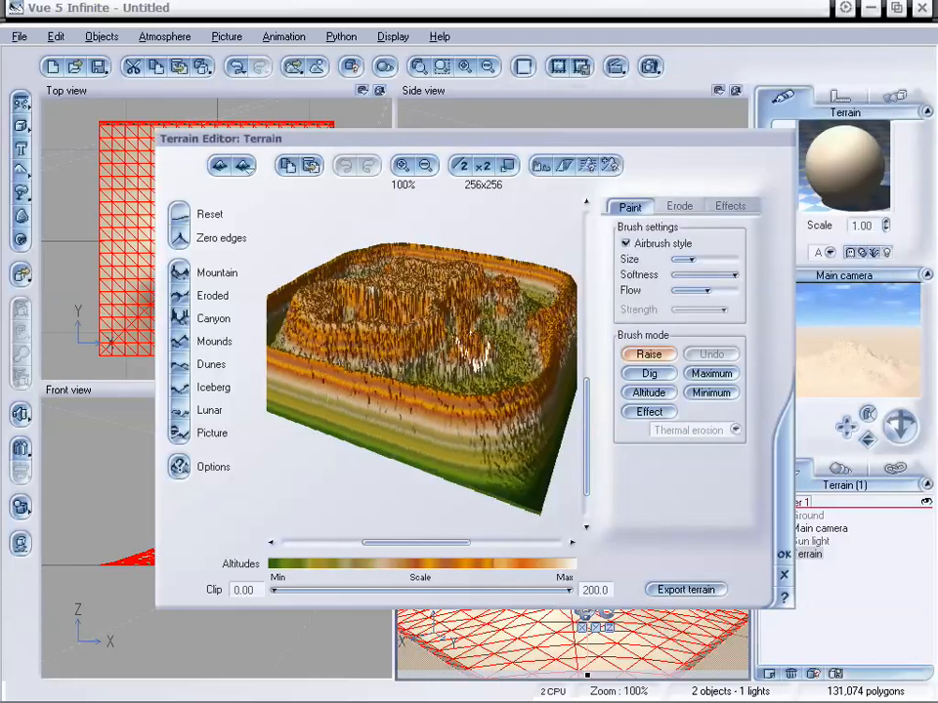
Set perturbation amplitudes 2, 3, 4, 6, 7 and 8 to 10.00, -9.00, 11.00, 3.00, -23.00 and 2.00, and regenerate the terrain.
mouse_move(436, 401)
right_mouse_down()
mouse_move(435, 355)
mouse_move(436, 369)
mouse_move(503, 430)
right_mouse_up()
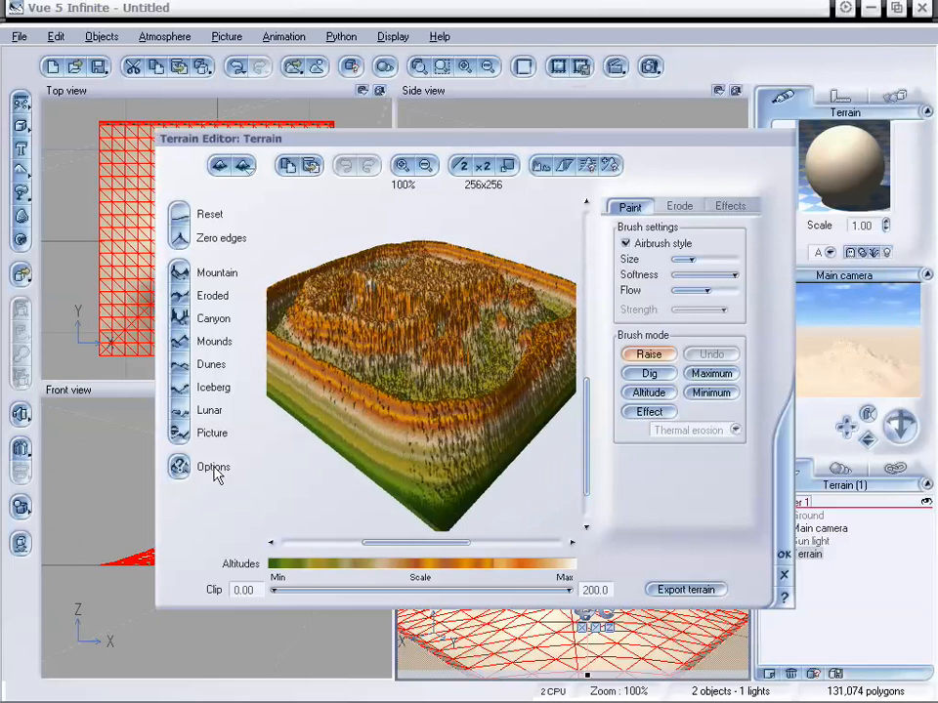
left_click(180, 467)
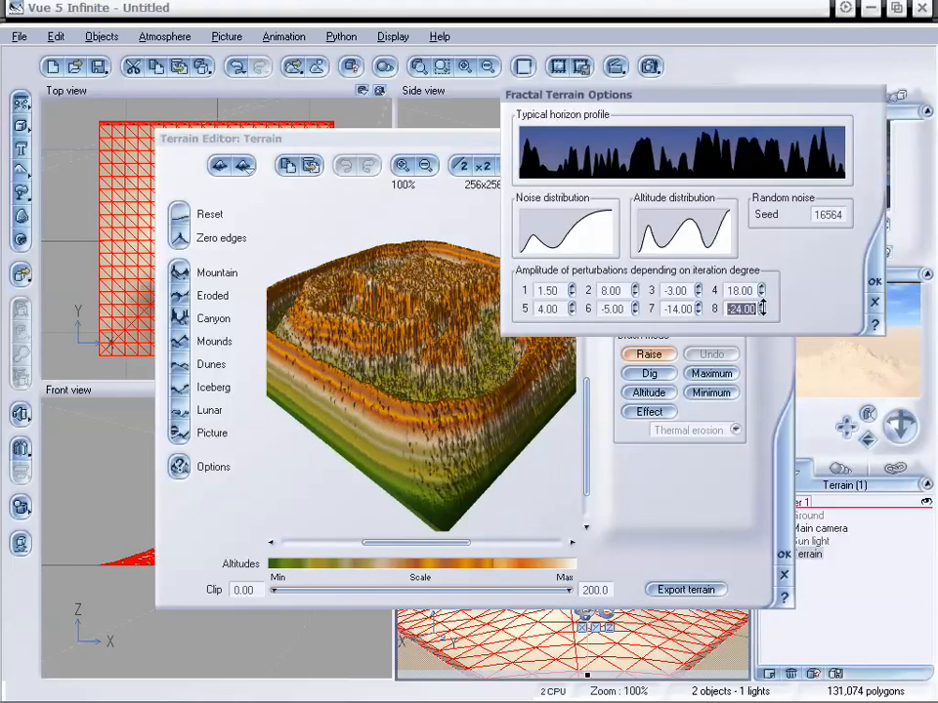
left_click_drag(762, 308, 755, 335)
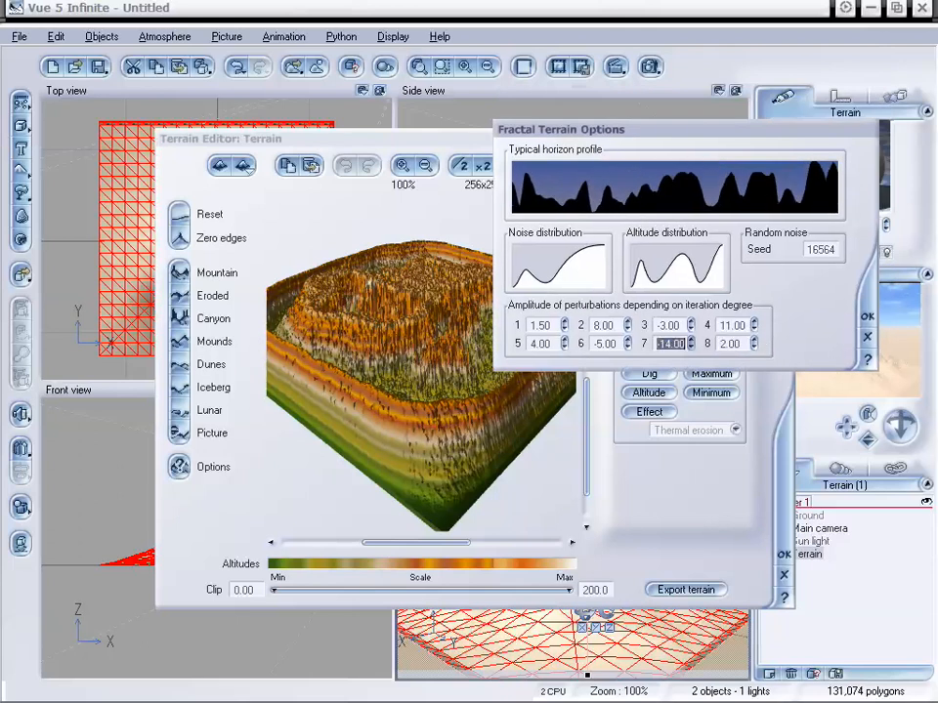
mouse_move(691, 343)
left_mouse_down()
mouse_move(690, 318)
mouse_move(691, 336)
left_mouse_up()
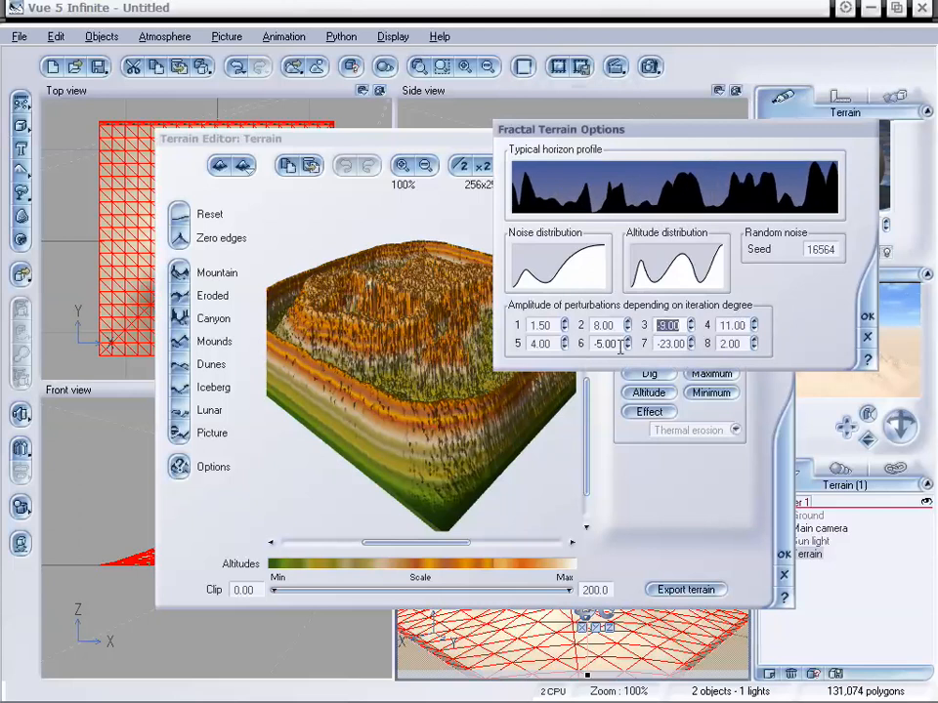
left_click_drag(628, 344, 626, 314)
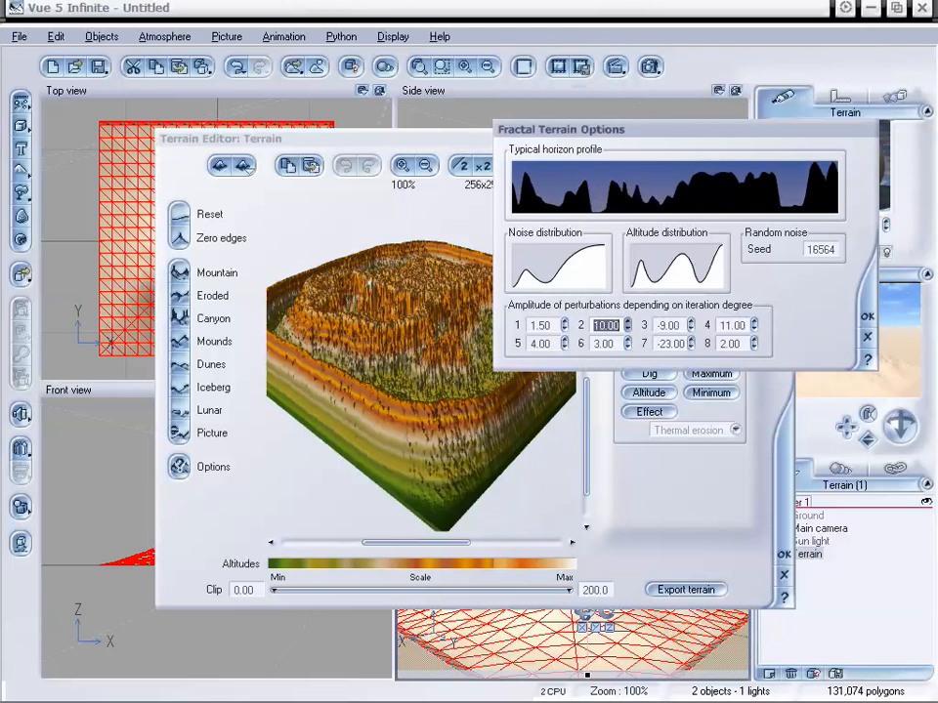
left_click(868, 319)
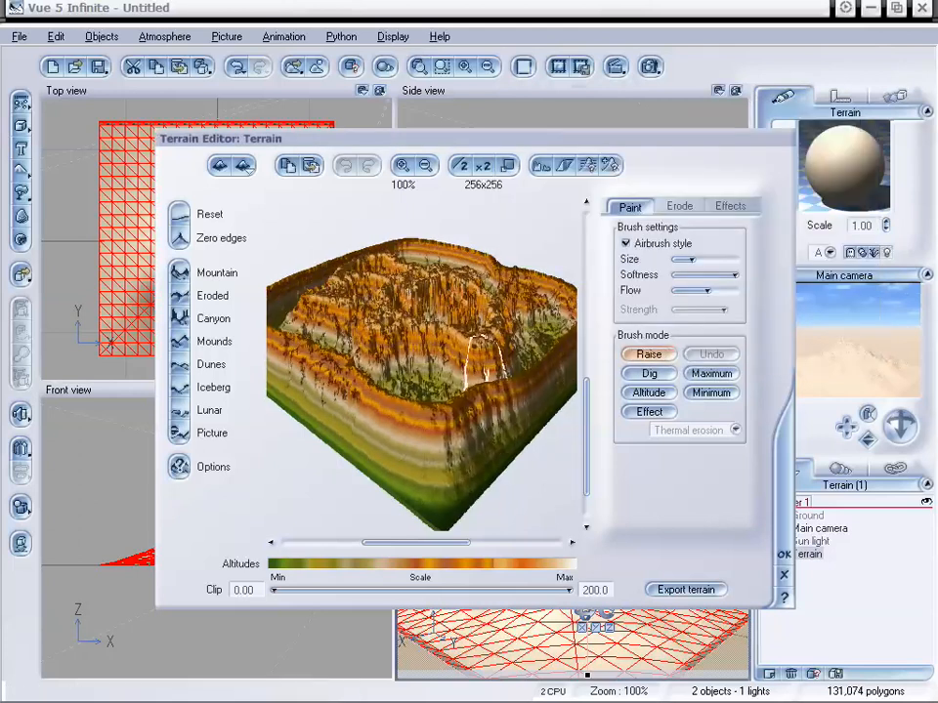
Dig a hollow into the valley inside the terrain's rim, using a larger Dig brush with reduced softness and full flow.
mouse_move(486, 346)
right_mouse_down()
mouse_move(480, 393)
mouse_move(473, 358)
mouse_move(496, 353)
mouse_move(475, 360)
right_mouse_up()
left_click_drag(496, 142, 479, 128)
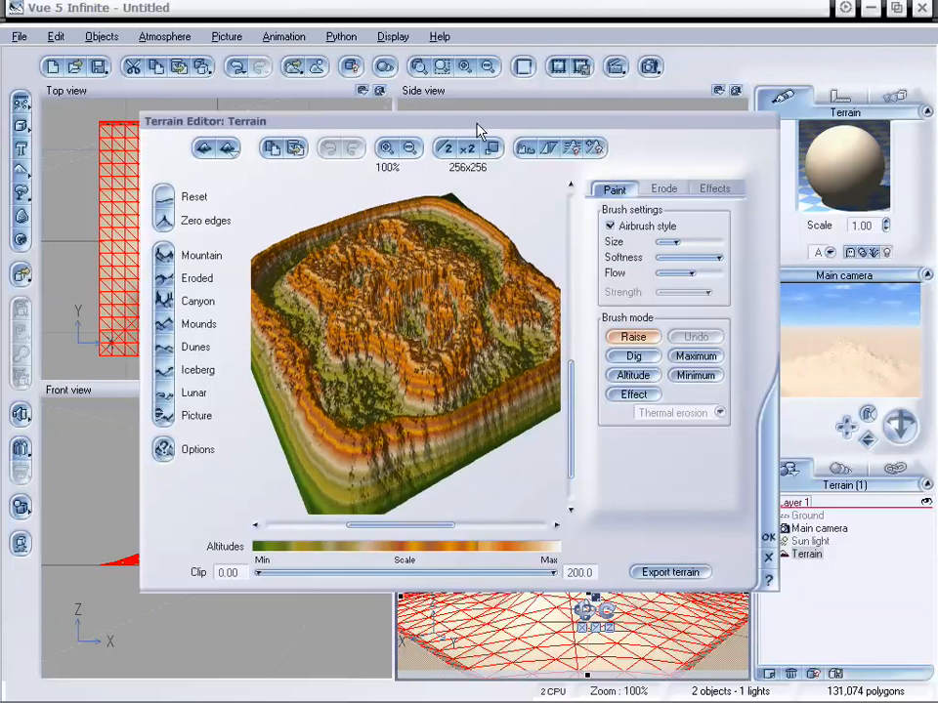
right_click_drag(444, 304, 420, 344)
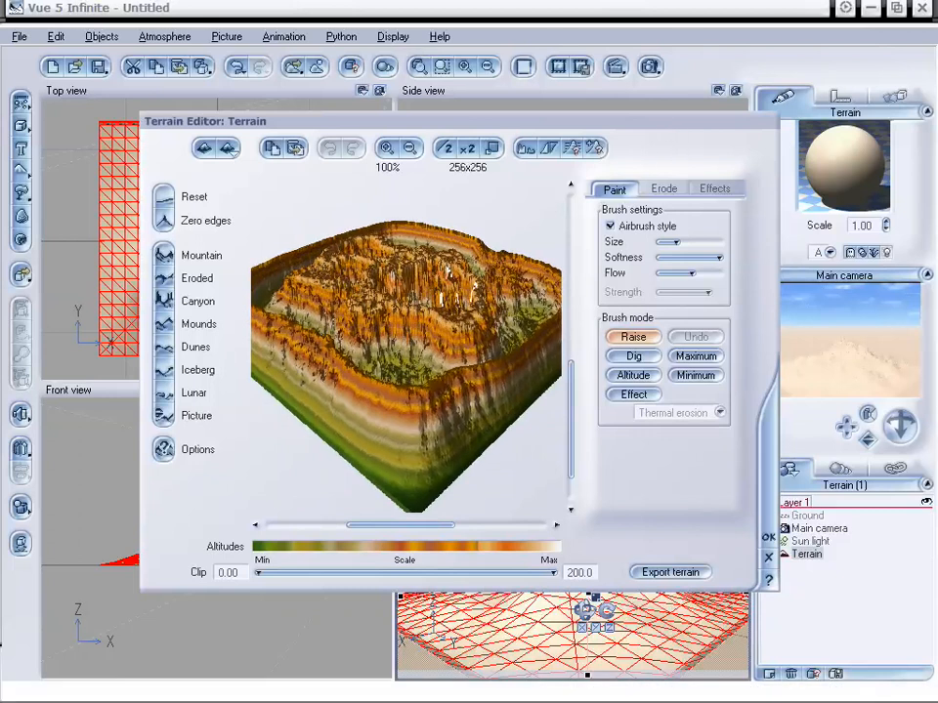
right_click_drag(430, 315, 523, 313)
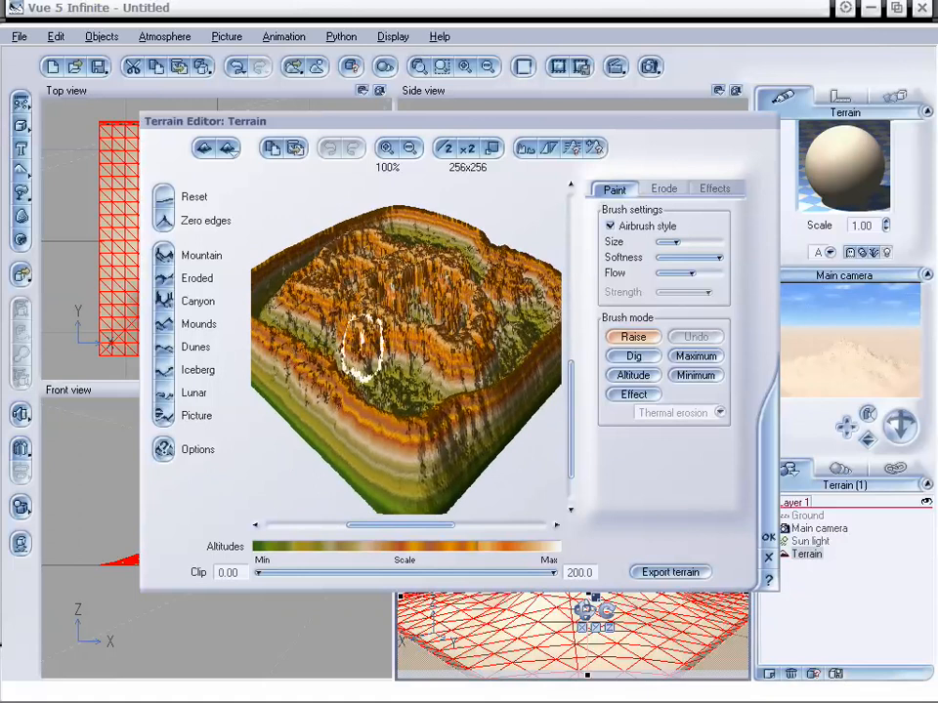
right_click_drag(356, 319, 442, 367)
left_click_drag(441, 366, 493, 373)
left_click(633, 356)
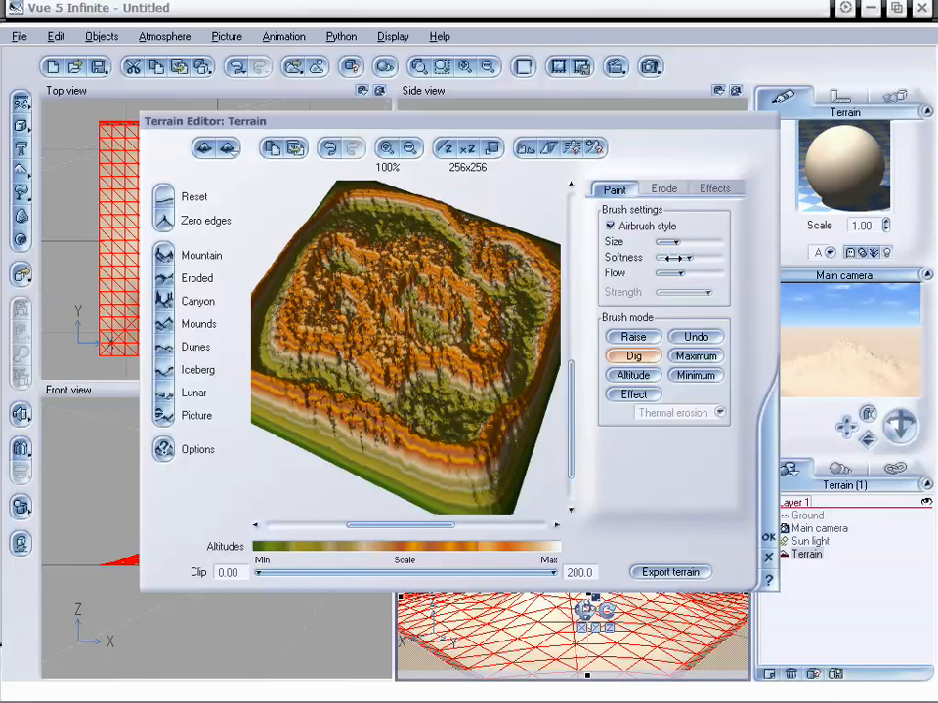
mouse_move(434, 396)
right_mouse_down()
mouse_move(368, 377)
mouse_move(432, 360)
mouse_move(448, 384)
right_mouse_up()
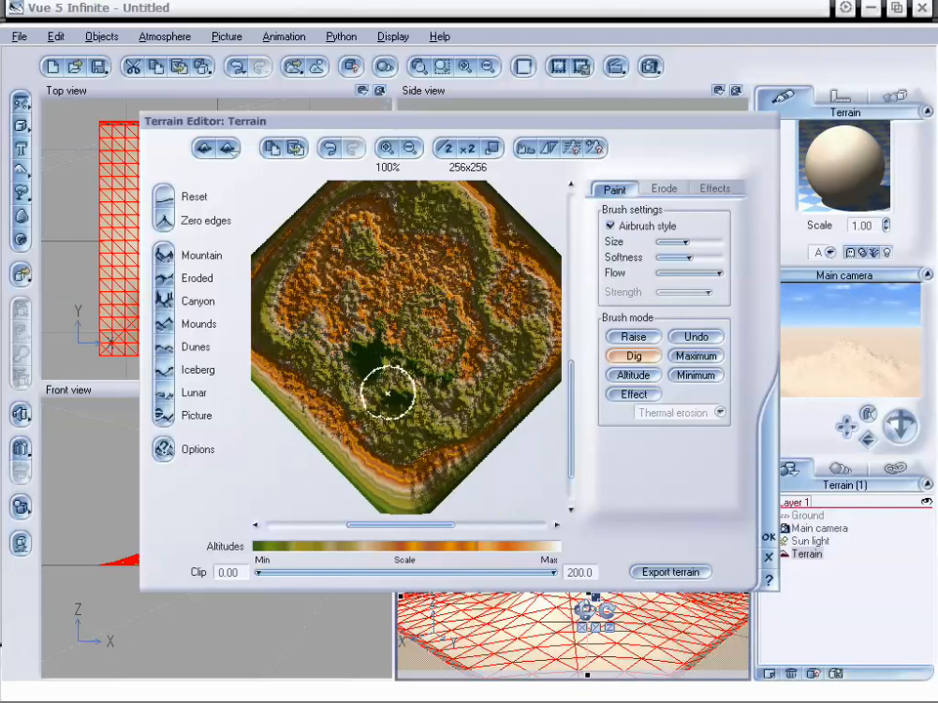
right_click_drag(443, 376, 503, 326)
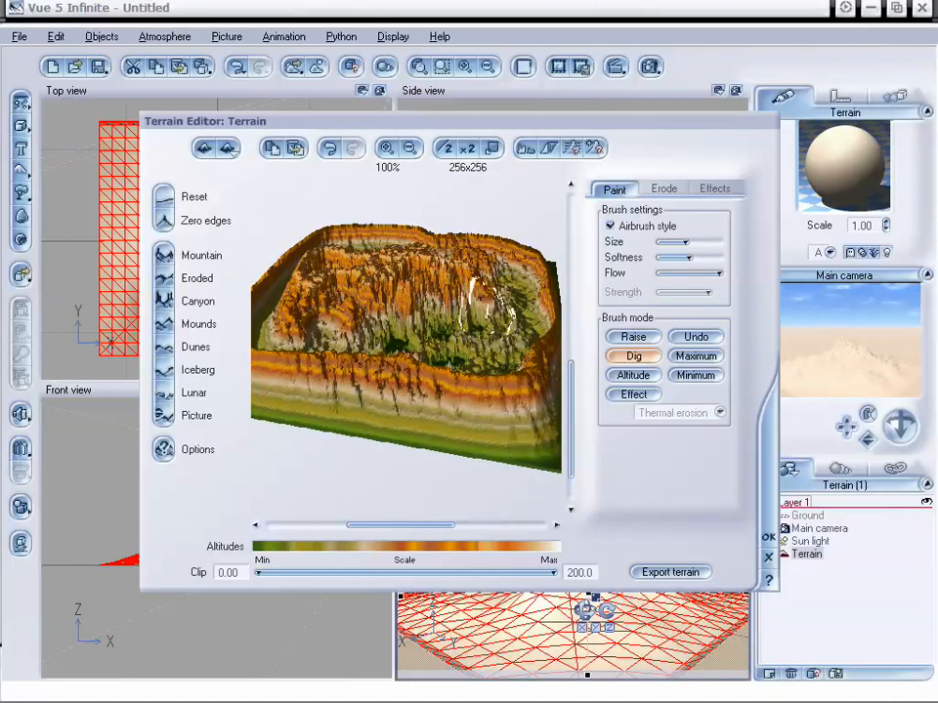
Dig away one side of the rim with a smaller brush, opening a deep, flat basin beside the central plateau.
mouse_move(474, 317)
left_mouse_down()
mouse_move(471, 381)
mouse_move(383, 395)
left_mouse_up()
mouse_move(292, 392)
right_mouse_down()
mouse_move(398, 377)
mouse_move(390, 393)
right_mouse_up()
mouse_move(323, 386)
right_mouse_down()
mouse_move(328, 356)
mouse_move(353, 371)
right_mouse_up()
mouse_move(353, 373)
left_mouse_down()
mouse_move(340, 434)
mouse_move(319, 427)
mouse_move(386, 377)
mouse_move(465, 387)
left_mouse_up()
mouse_move(421, 380)
right_mouse_down()
mouse_move(453, 390)
mouse_move(490, 320)
mouse_move(437, 338)
mouse_move(469, 341)
mouse_move(345, 377)
mouse_move(346, 347)
mouse_move(425, 355)
mouse_move(406, 257)
mouse_move(471, 363)
mouse_move(348, 368)
right_mouse_up()
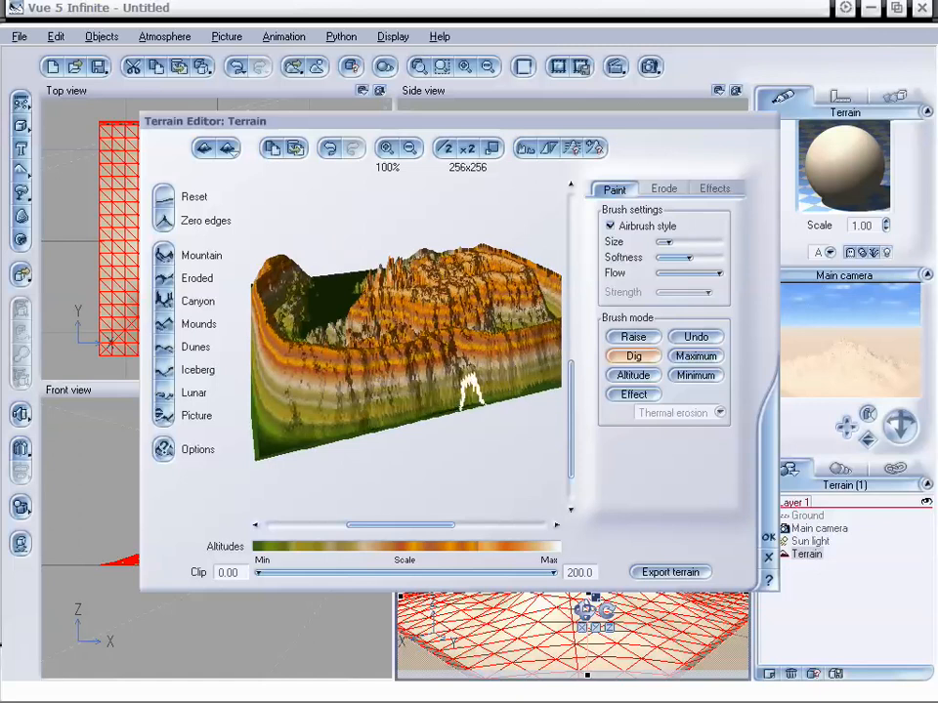
right_click_drag(469, 391, 435, 459)
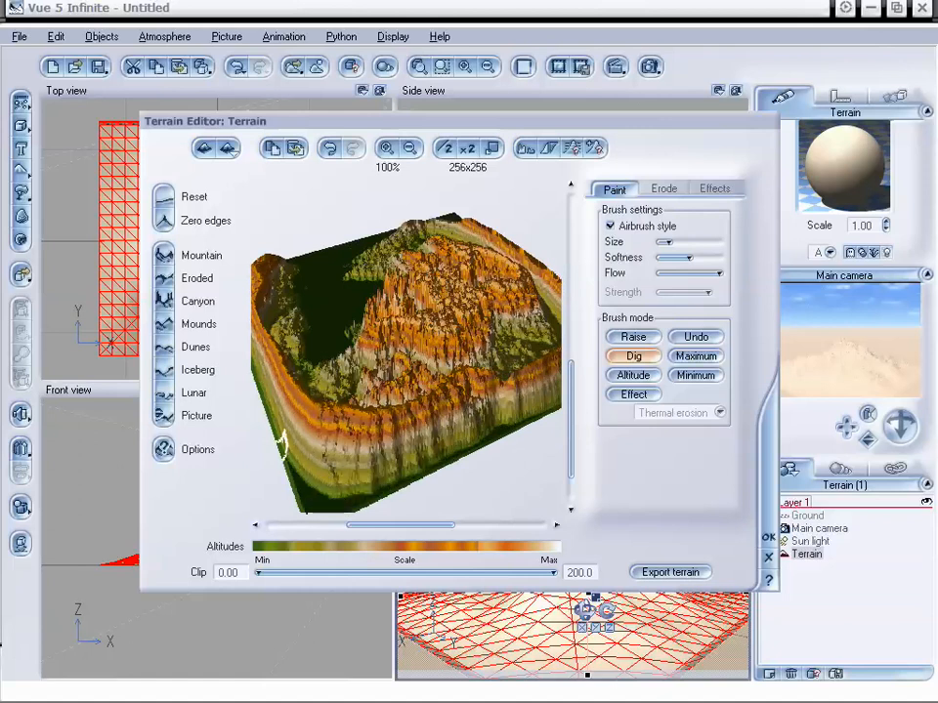
Dig along the base of the terrain's outer walls on all sides and accept the terrain edits.
right_click_drag(290, 435, 325, 387)
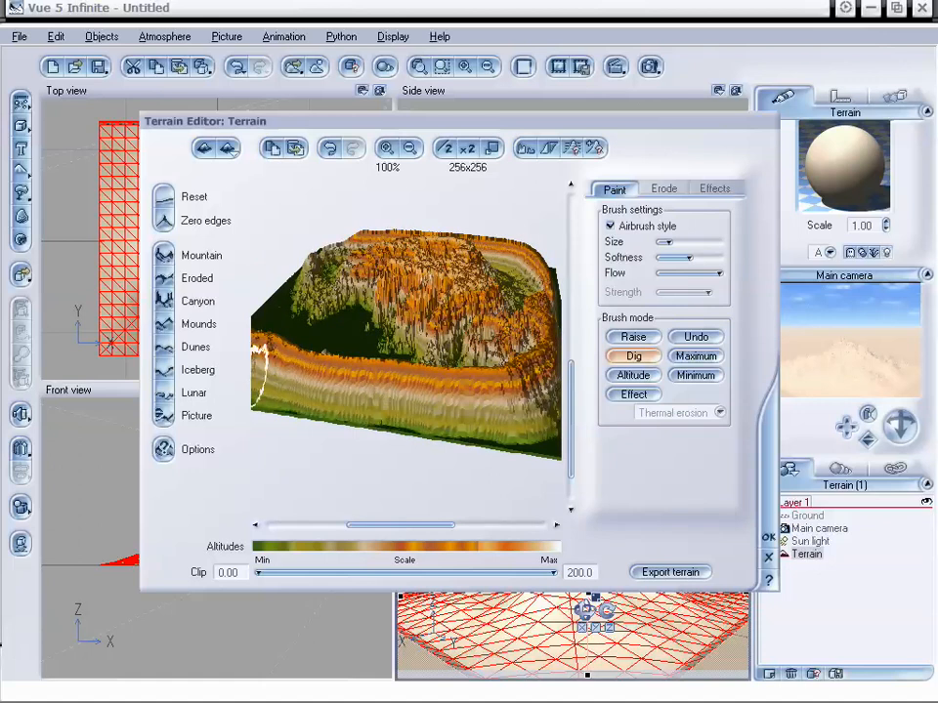
mouse_move(369, 392)
right_mouse_down()
mouse_move(339, 380)
mouse_move(383, 409)
right_mouse_up()
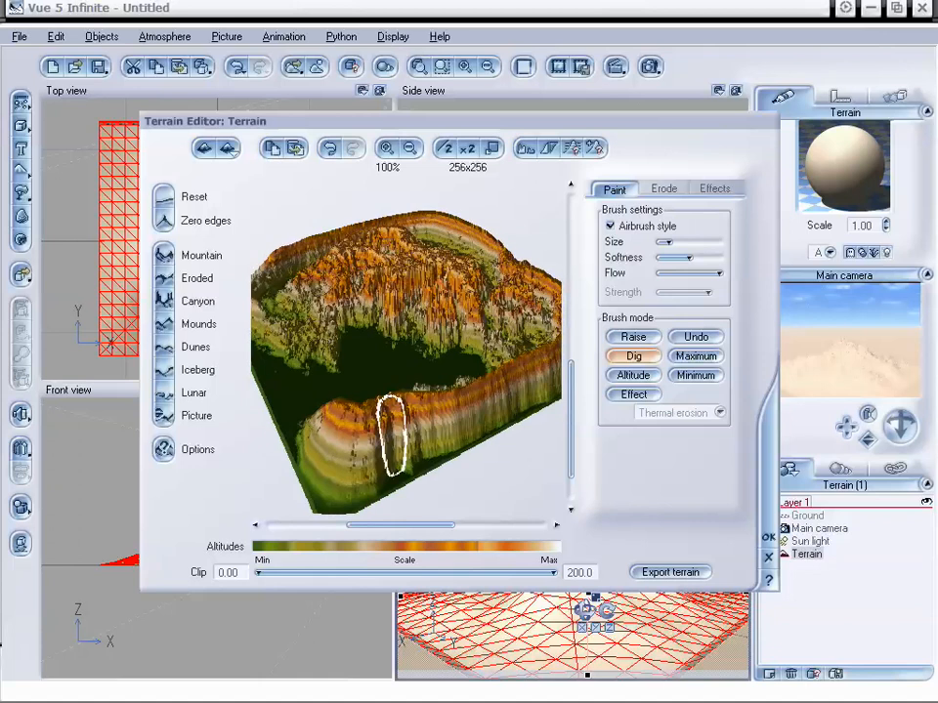
mouse_move(293, 439)
right_mouse_down()
mouse_move(324, 418)
mouse_move(383, 413)
right_mouse_up()
left_click_drag(383, 472, 339, 478)
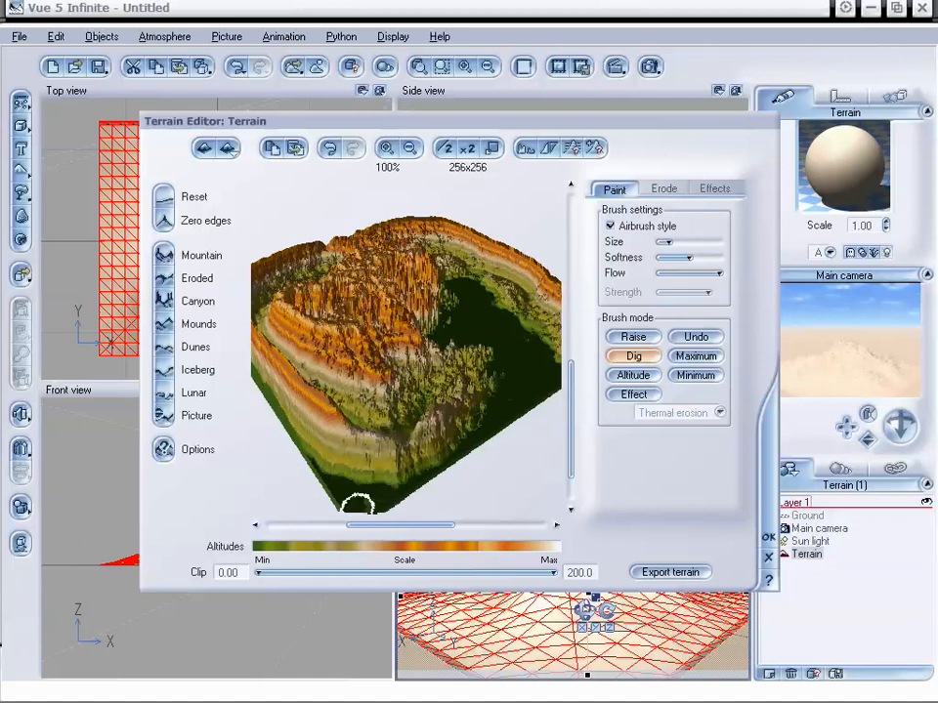
right_click_drag(273, 381, 314, 414)
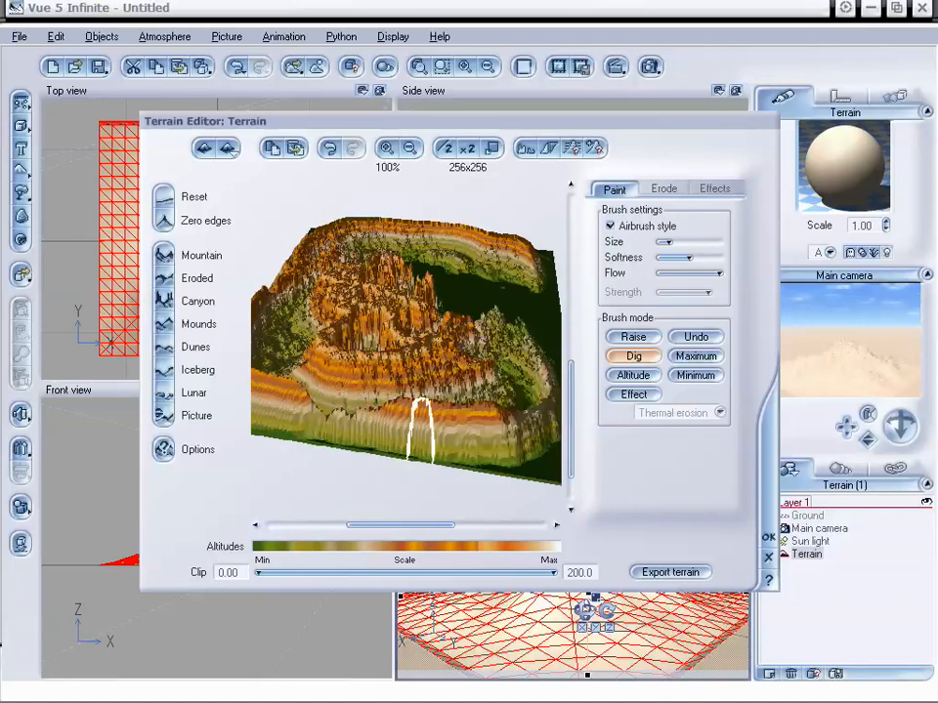
mouse_move(505, 459)
right_mouse_down()
mouse_move(447, 445)
mouse_move(436, 430)
right_mouse_up()
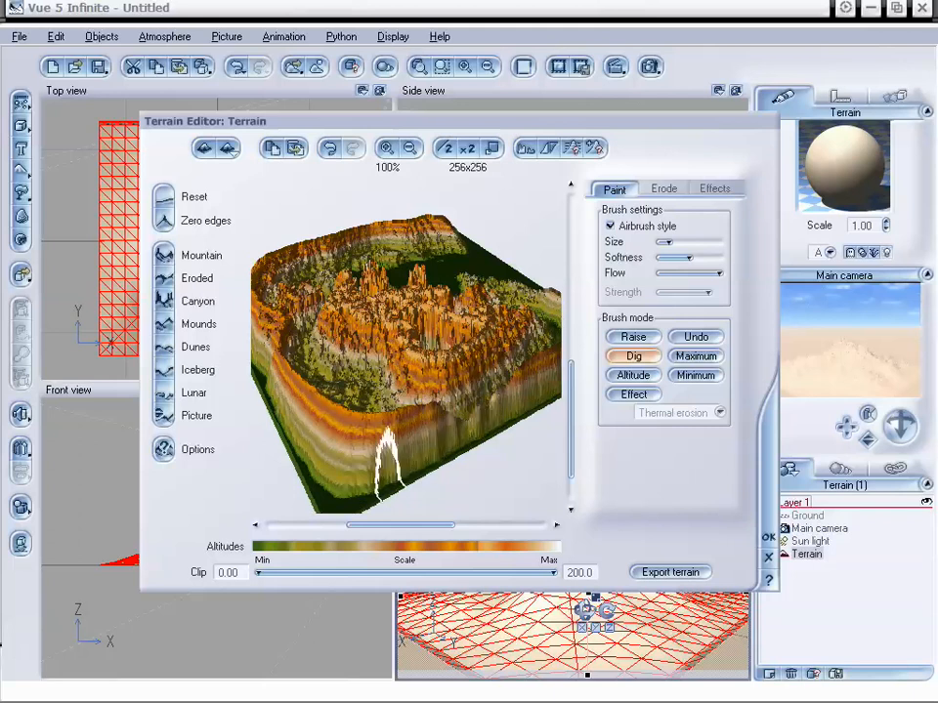
right_click_drag(387, 418, 247, 316)
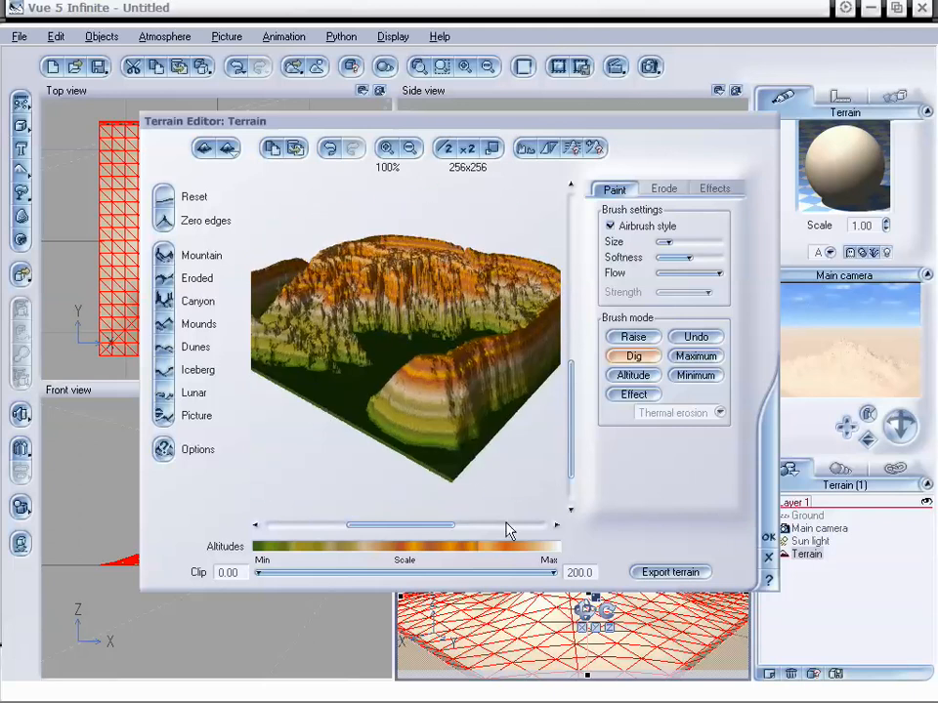
left_click(769, 537)
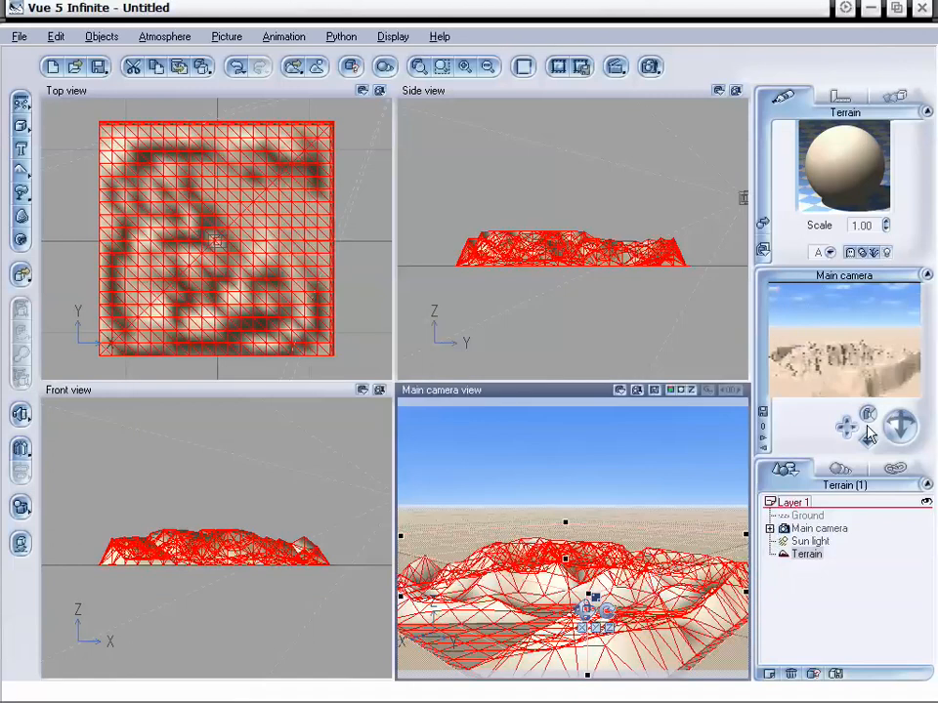
Move the main camera closer to the terrain and add an infinite water plane to the scene.
left_click_drag(898, 415, 846, 428)
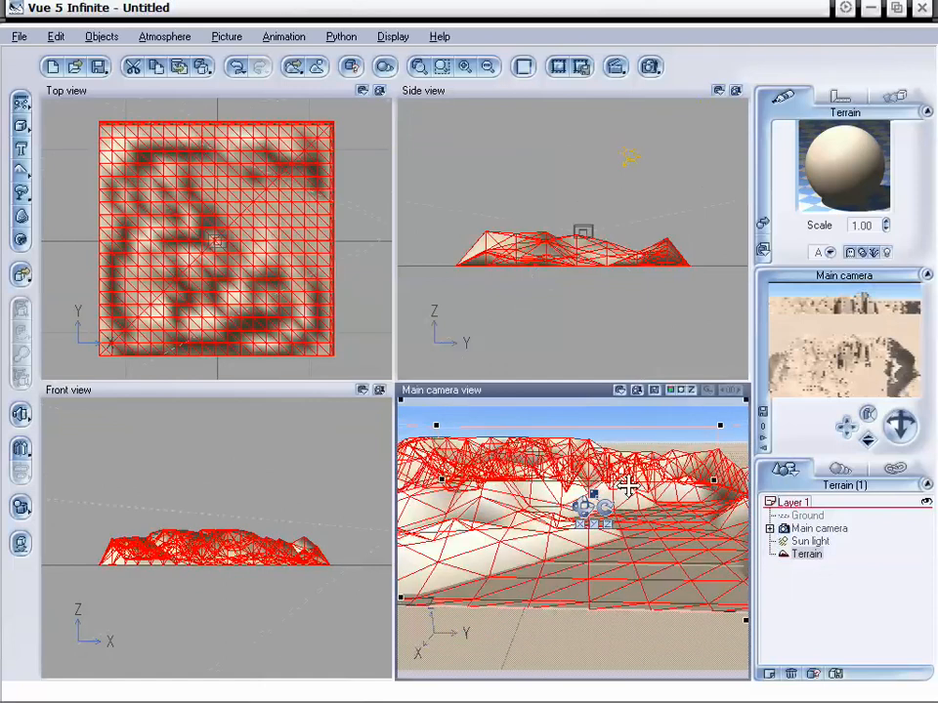
left_click(20, 167)
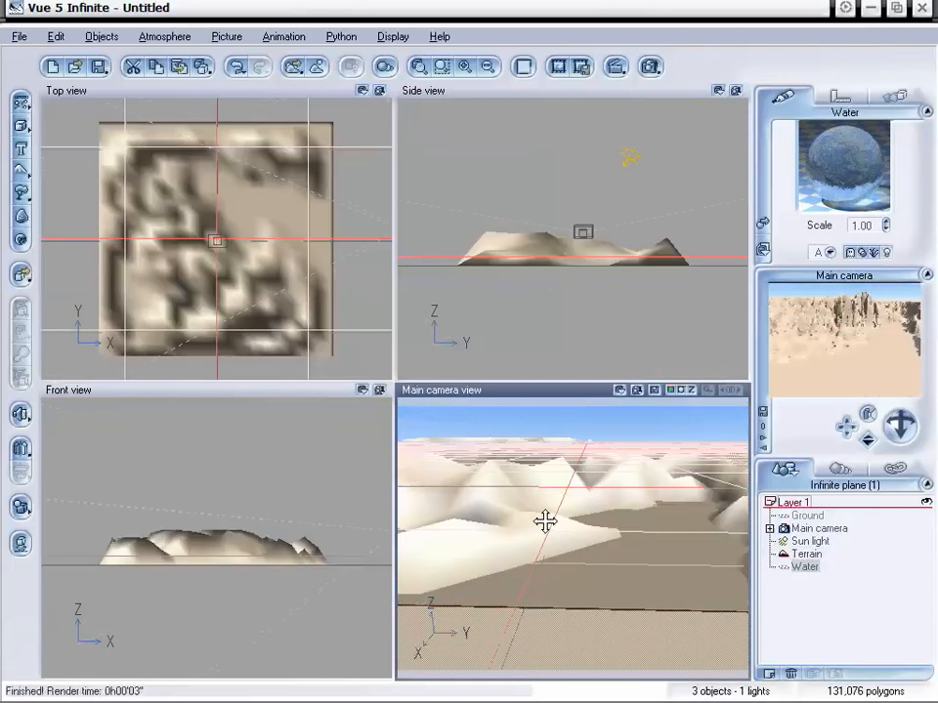
Apply the Brown layers material from the Rocks collection to the terrain.
left_click(803, 555)
left_click(767, 234)
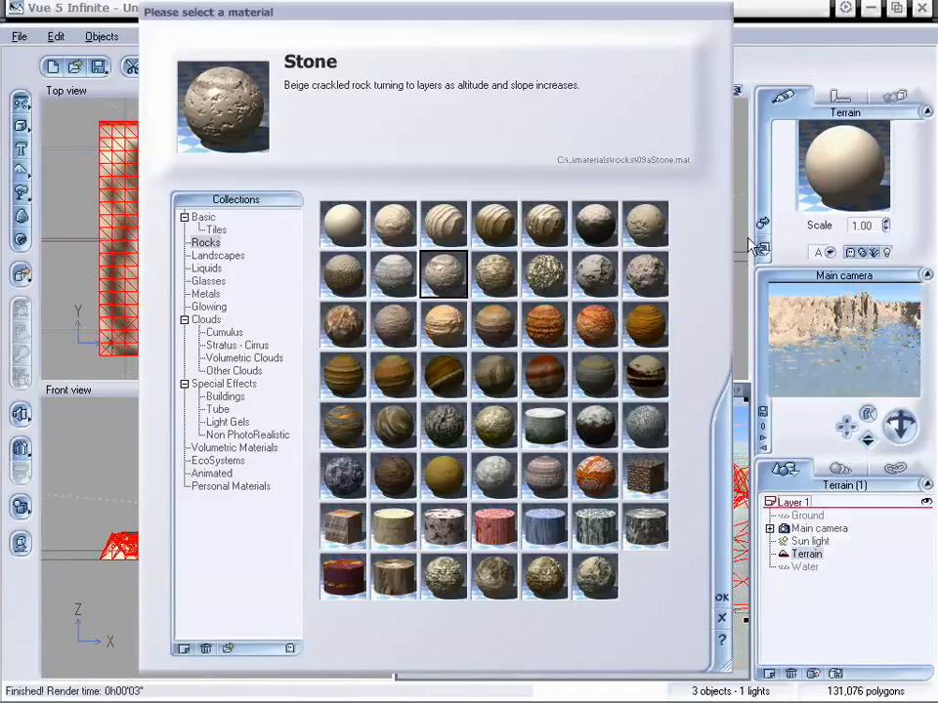
left_click(397, 362)
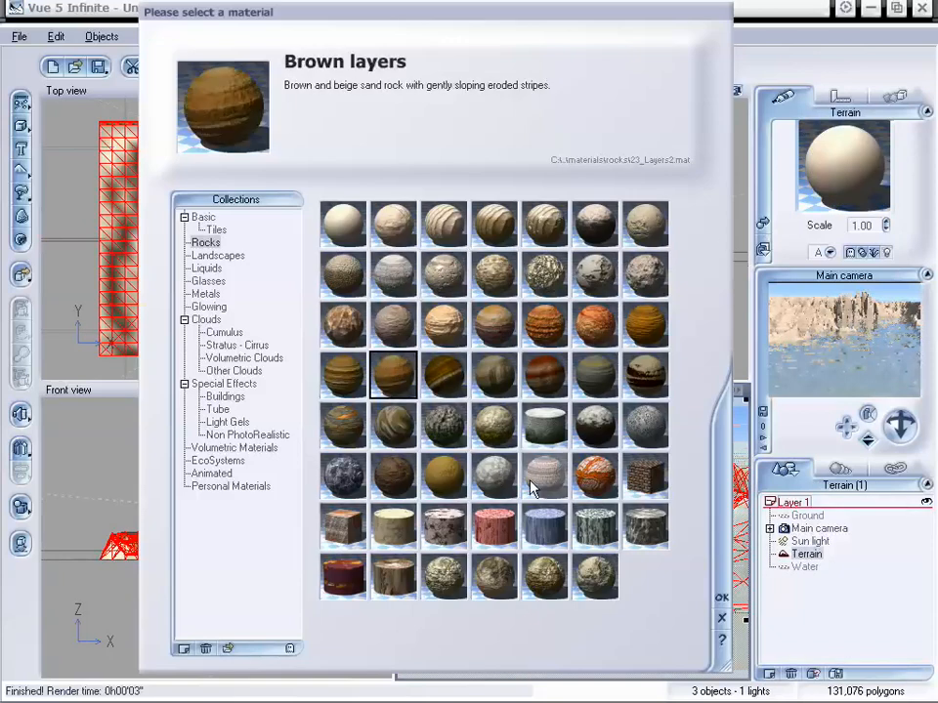
left_click(719, 600)
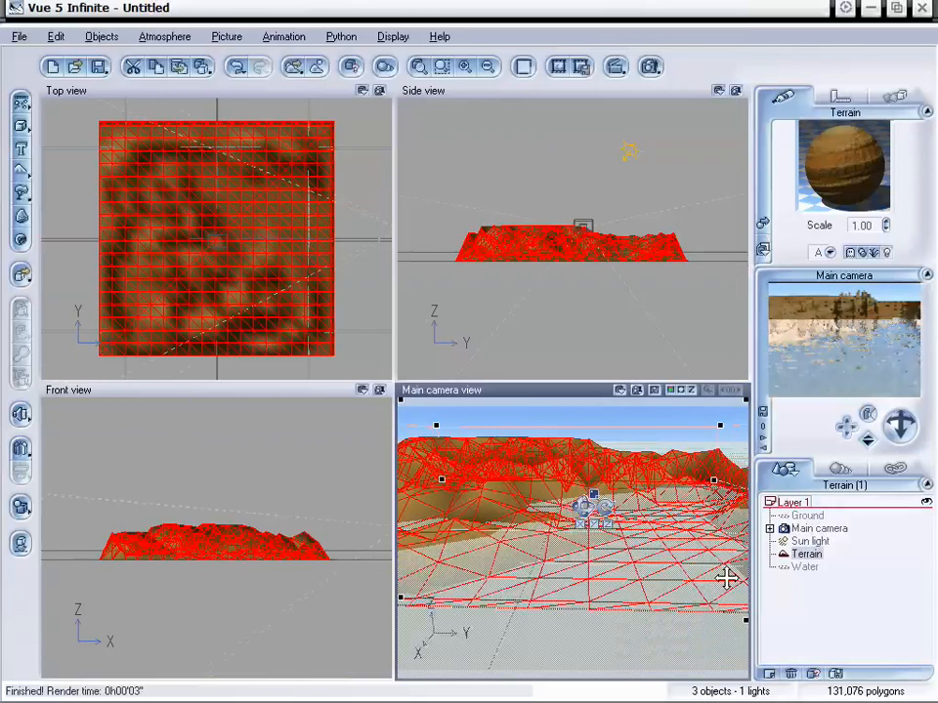
Increase the terrain's resolution to 1024x1024 in the Terrain Editor and accept the change.
left_click_drag(911, 420, 866, 437)
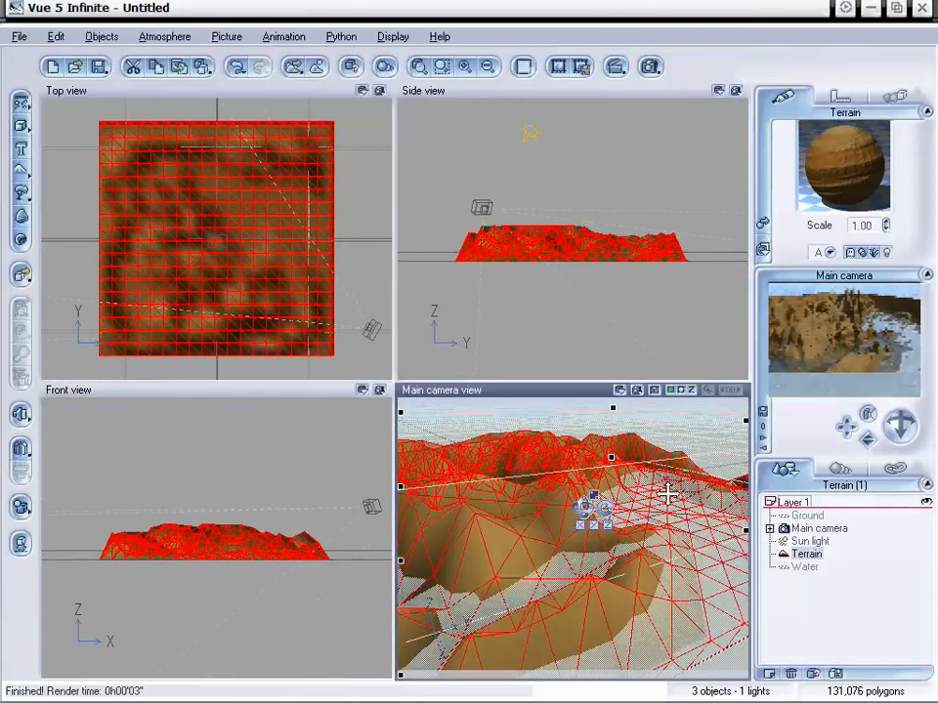
double_click(553, 471)
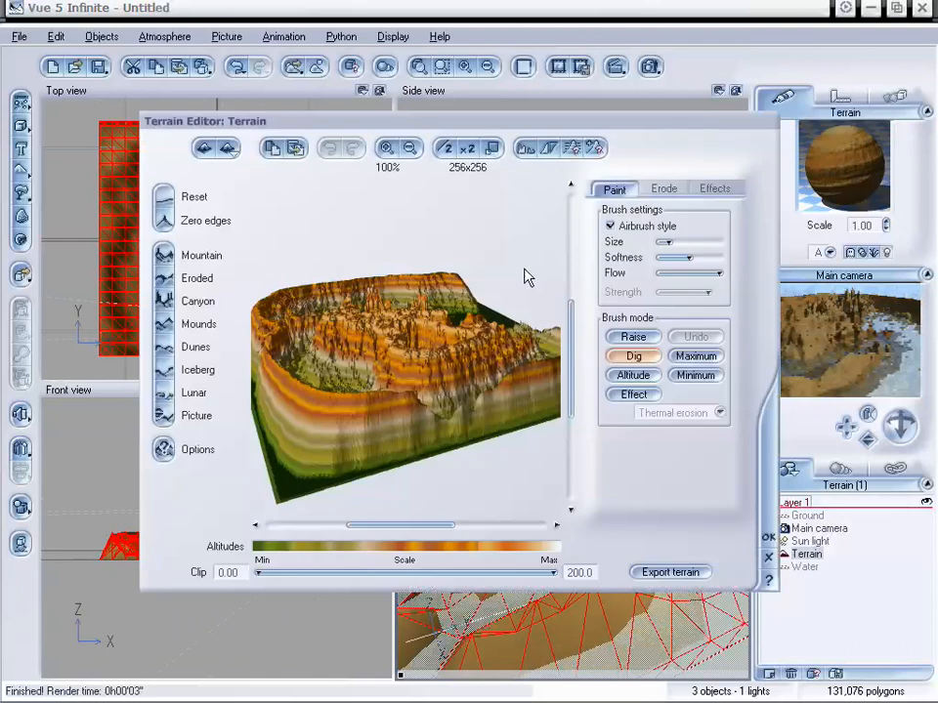
left_click(469, 149)
left_click(470, 150)
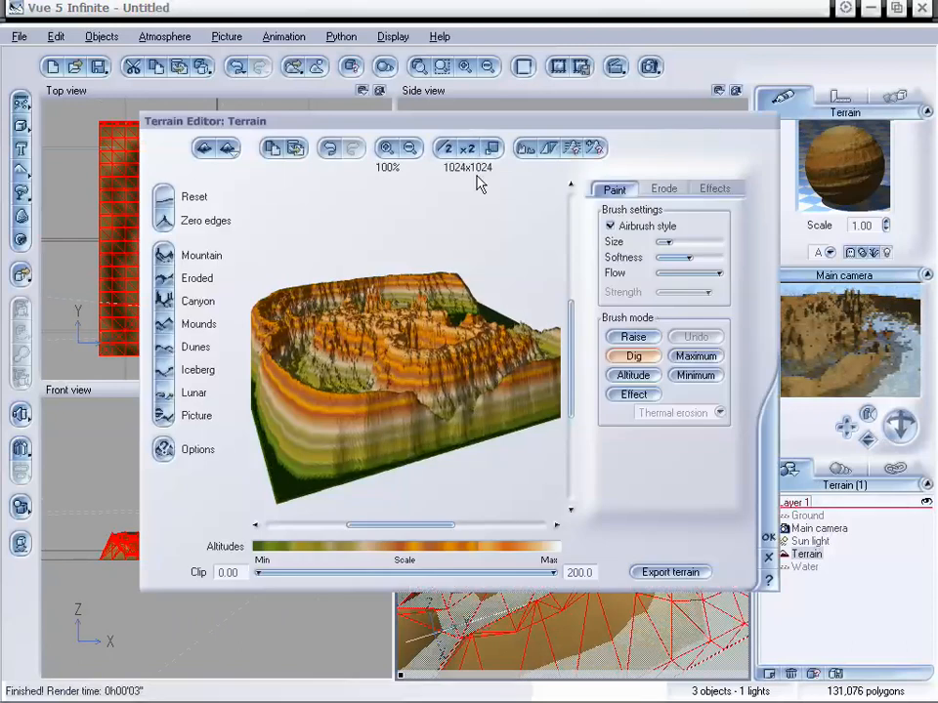
right_click_drag(496, 306, 445, 316)
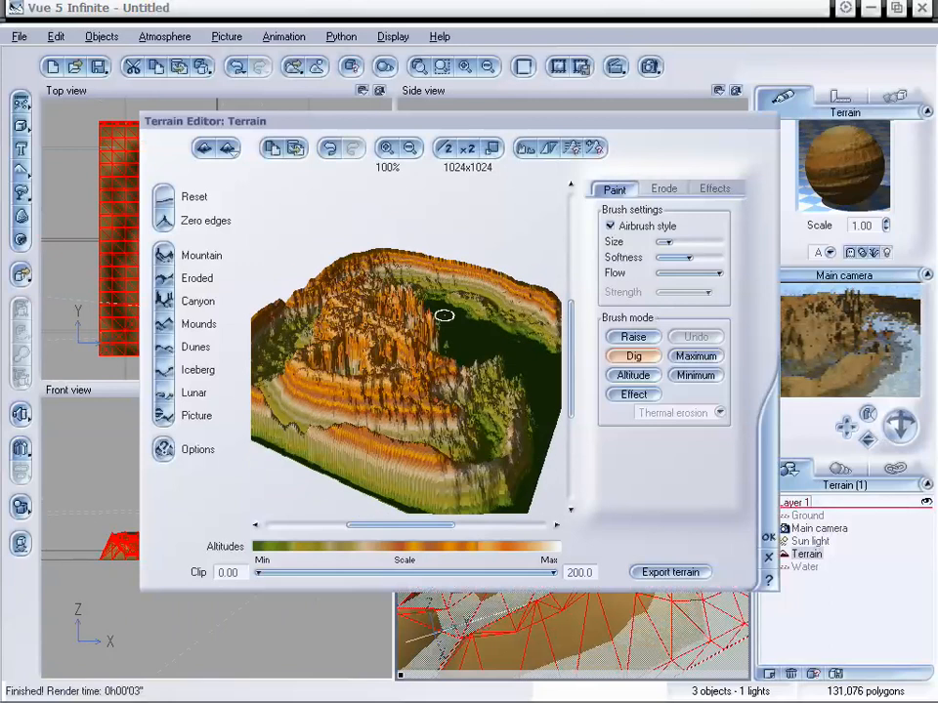
left_click(769, 539)
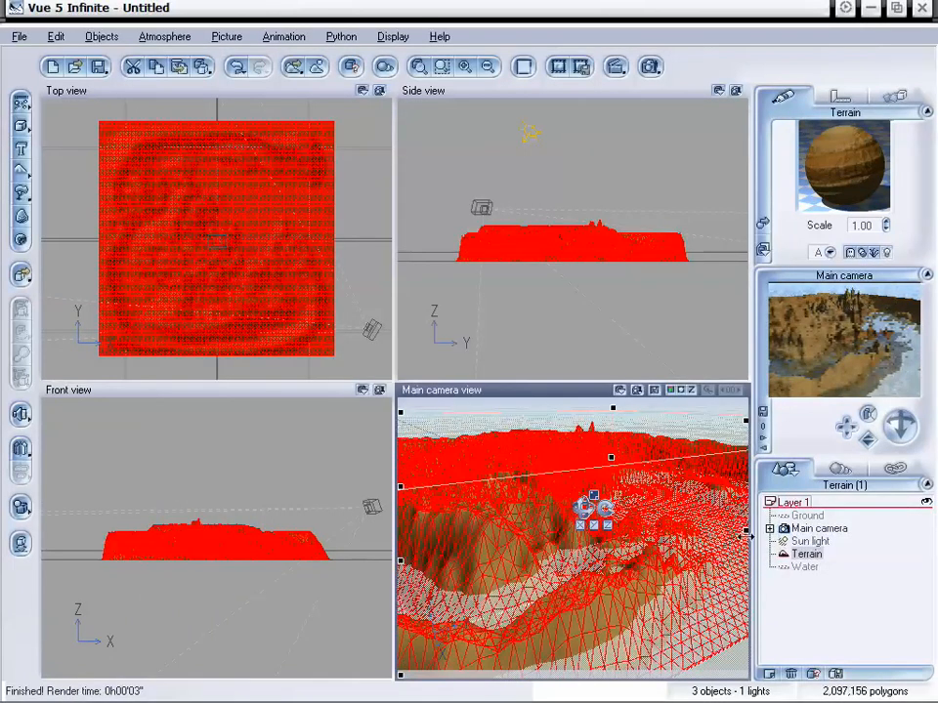
Reposition the main camera to frame the layered cliffs, the flooded basin and the horizon.
left_click_drag(897, 427, 866, 440)
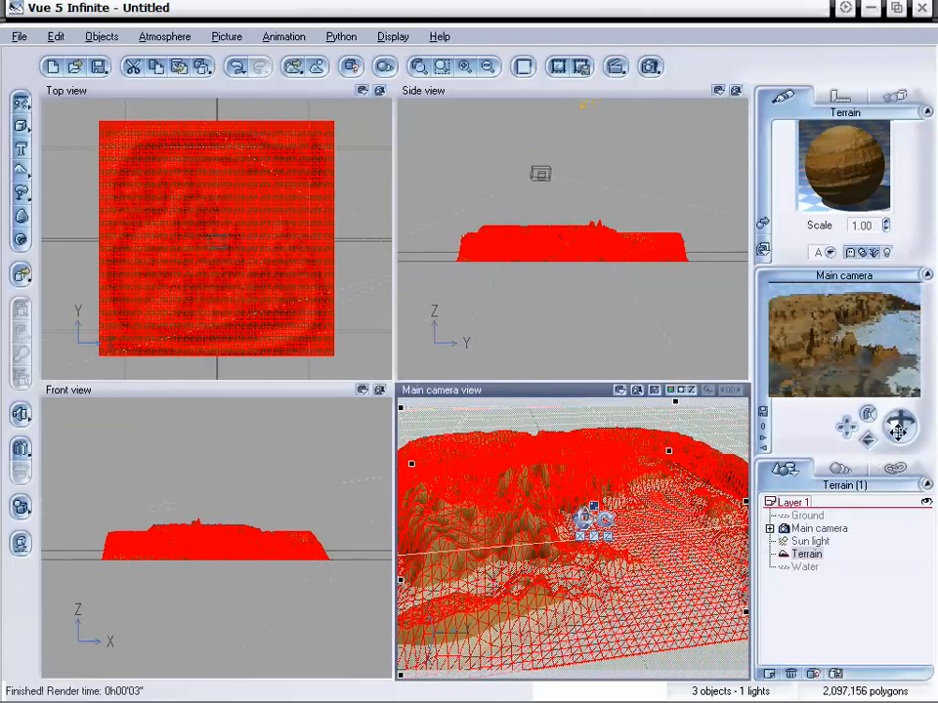
left_click_drag(895, 434, 899, 426)
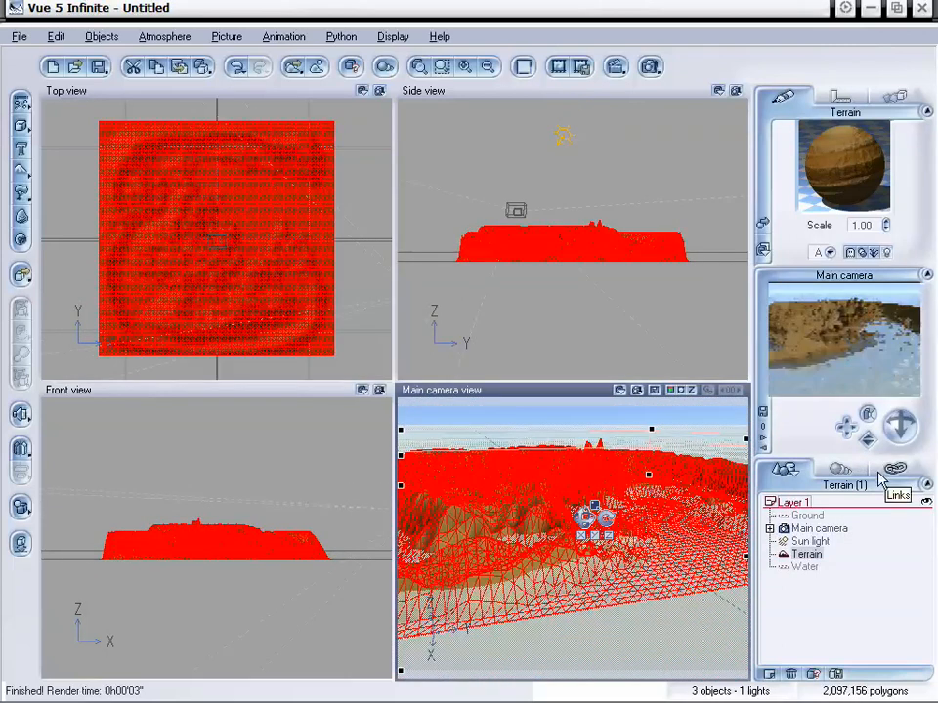
left_click_drag(897, 425, 845, 417)
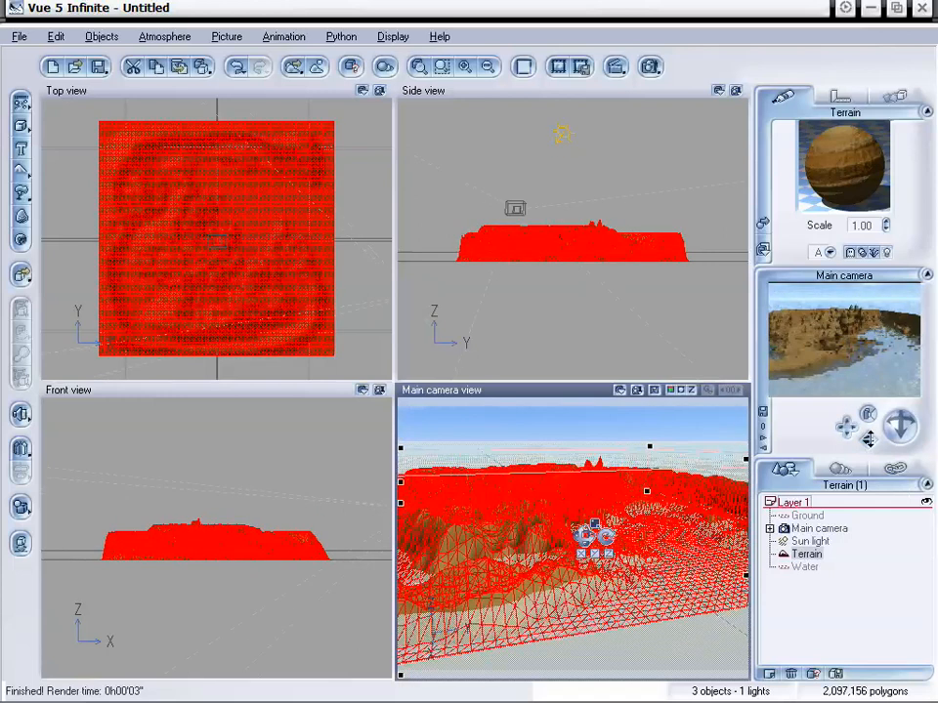
left_click_drag(868, 439, 868, 440)
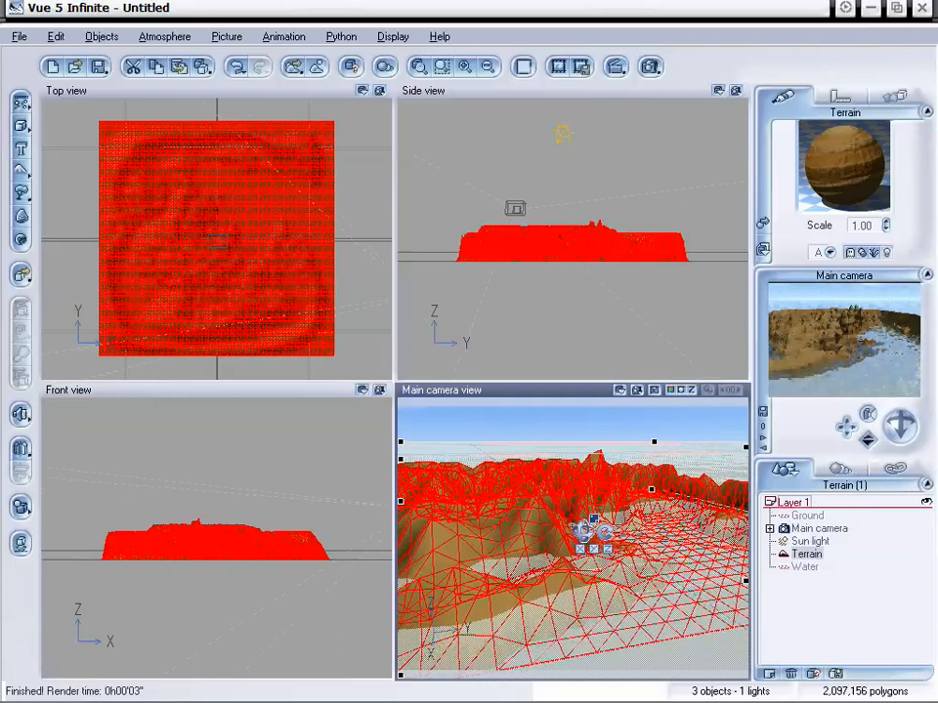